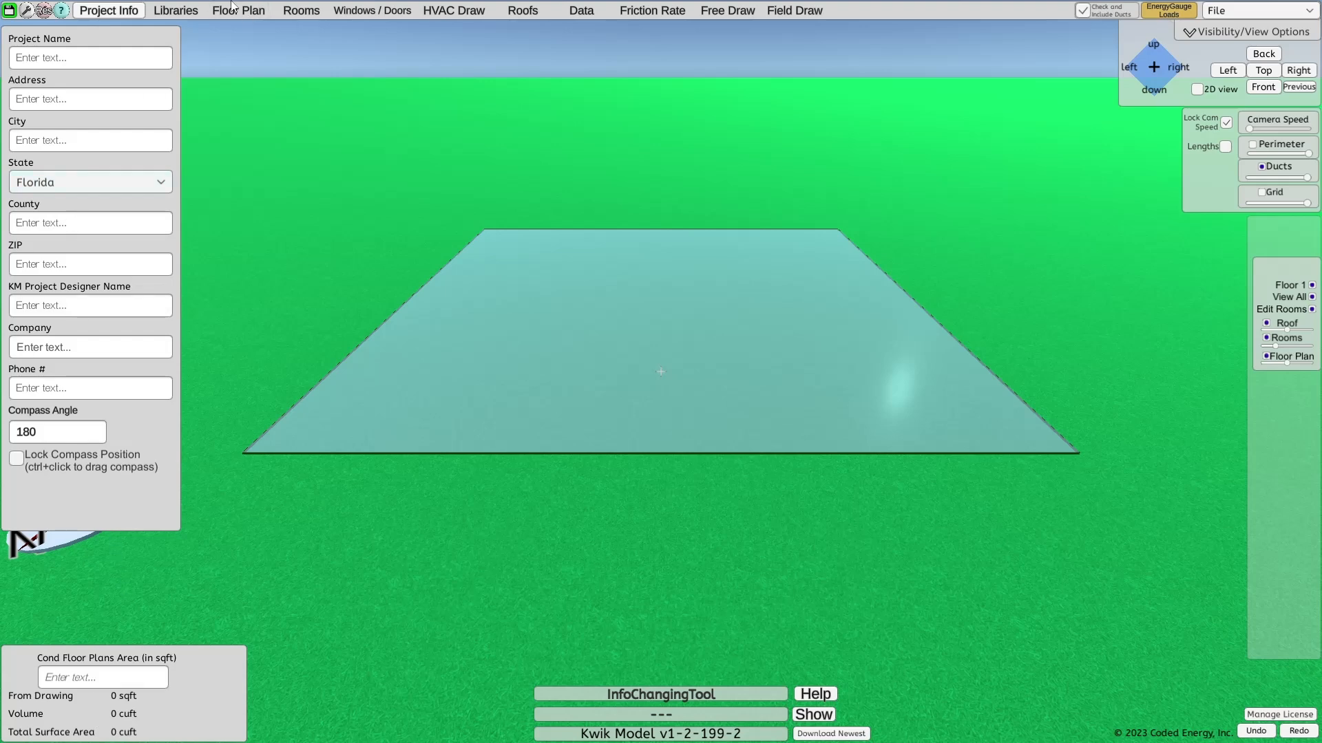
Review the window, door, ceiling, room and roof type tables in the project libraries
click(176, 10)
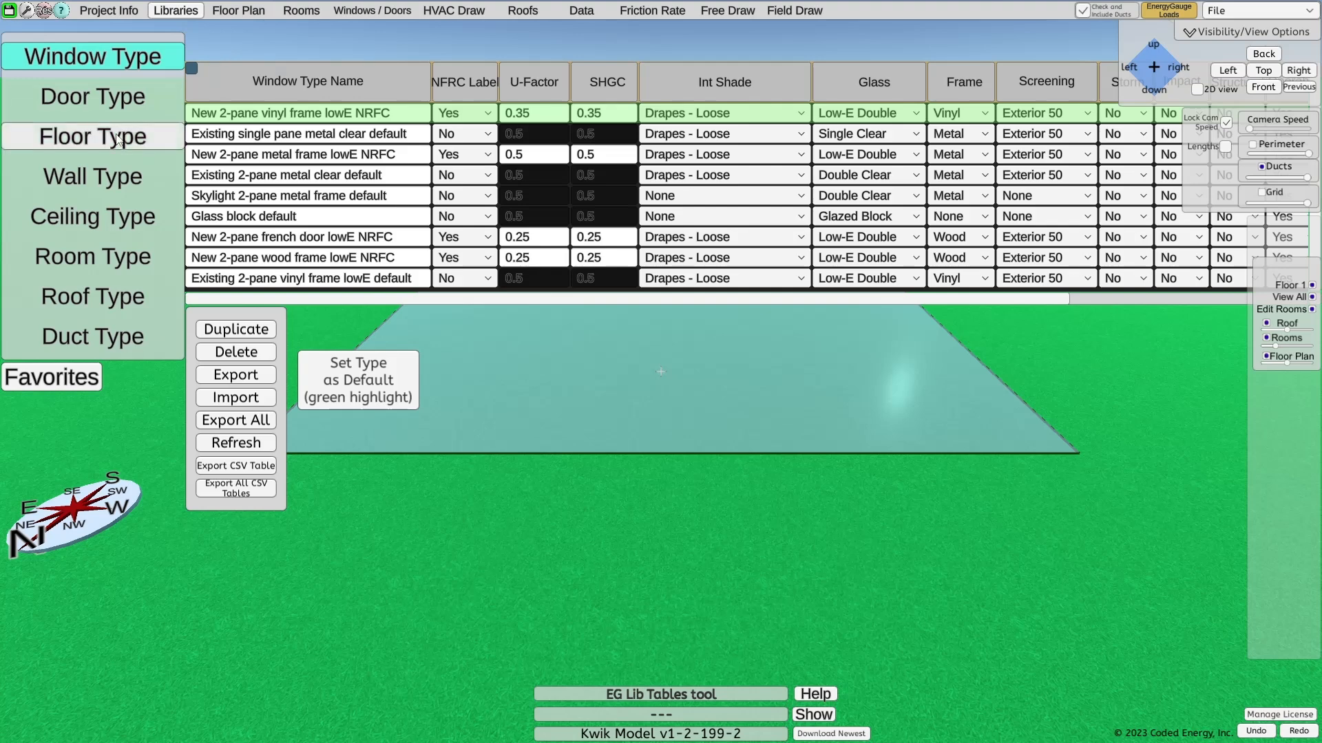
click(103, 96)
click(102, 220)
click(103, 256)
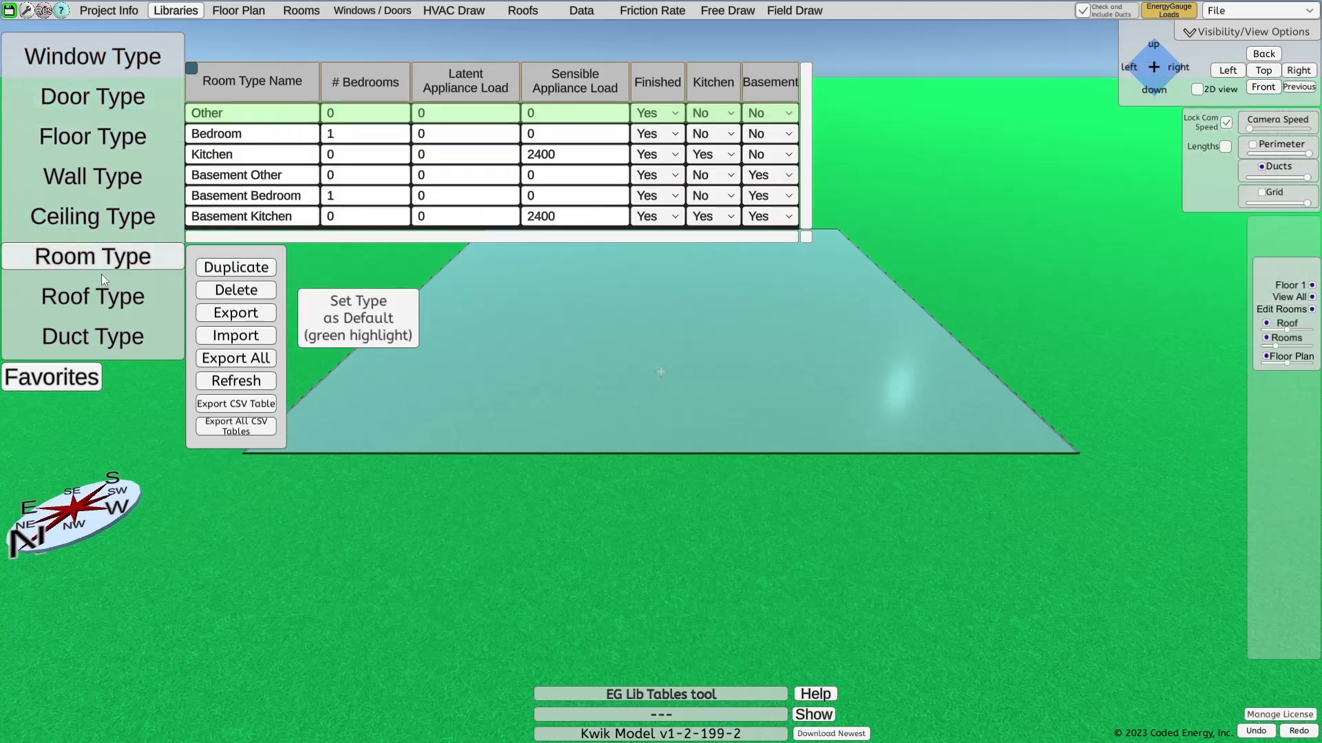
click(116, 297)
click(94, 48)
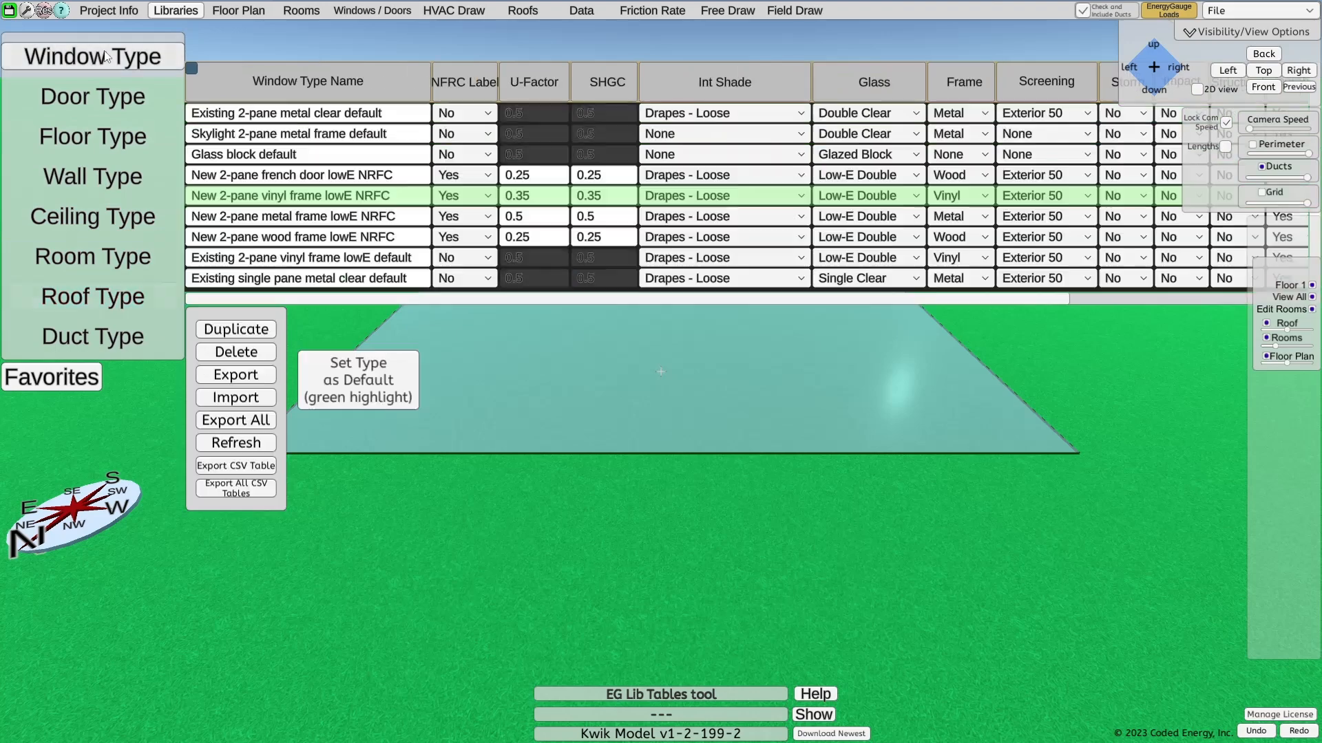
Look over the tools offered for floor plans, rooms, windows and doors, HVAC drawing and roofs
click(225, 10)
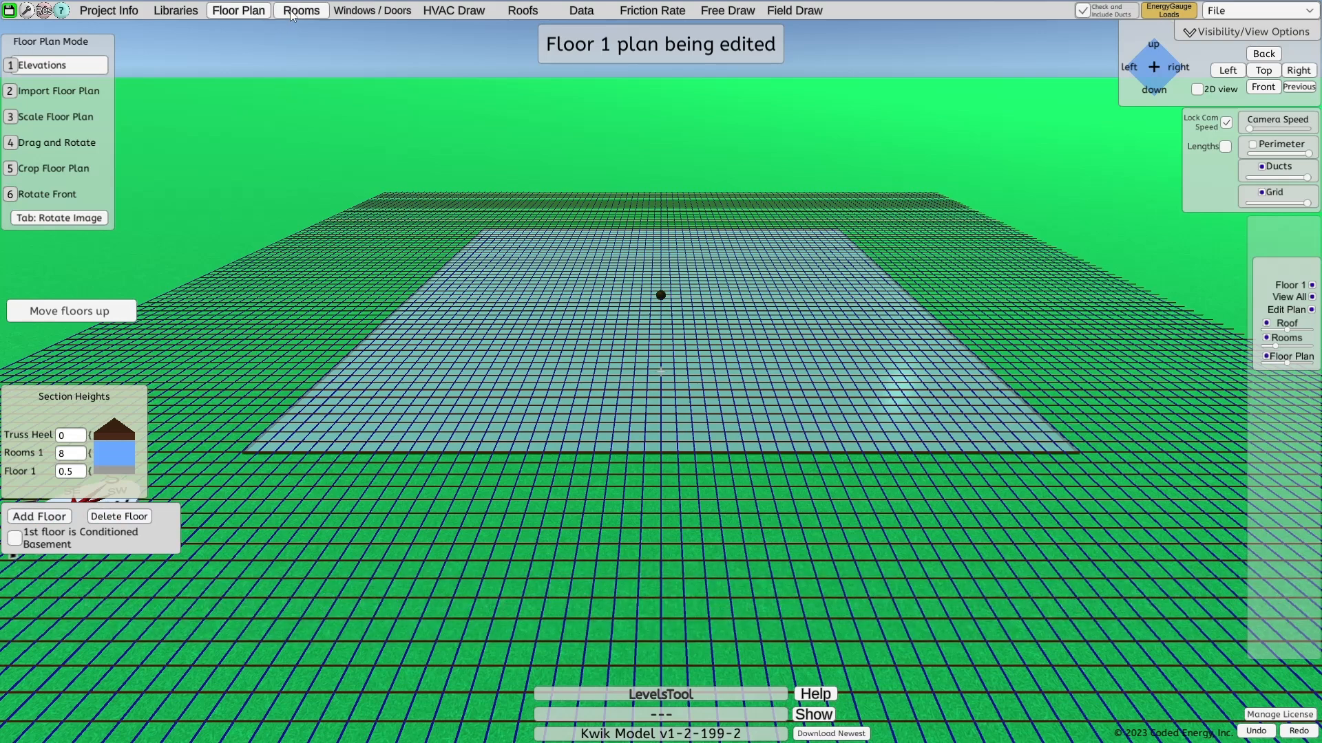
click(292, 11)
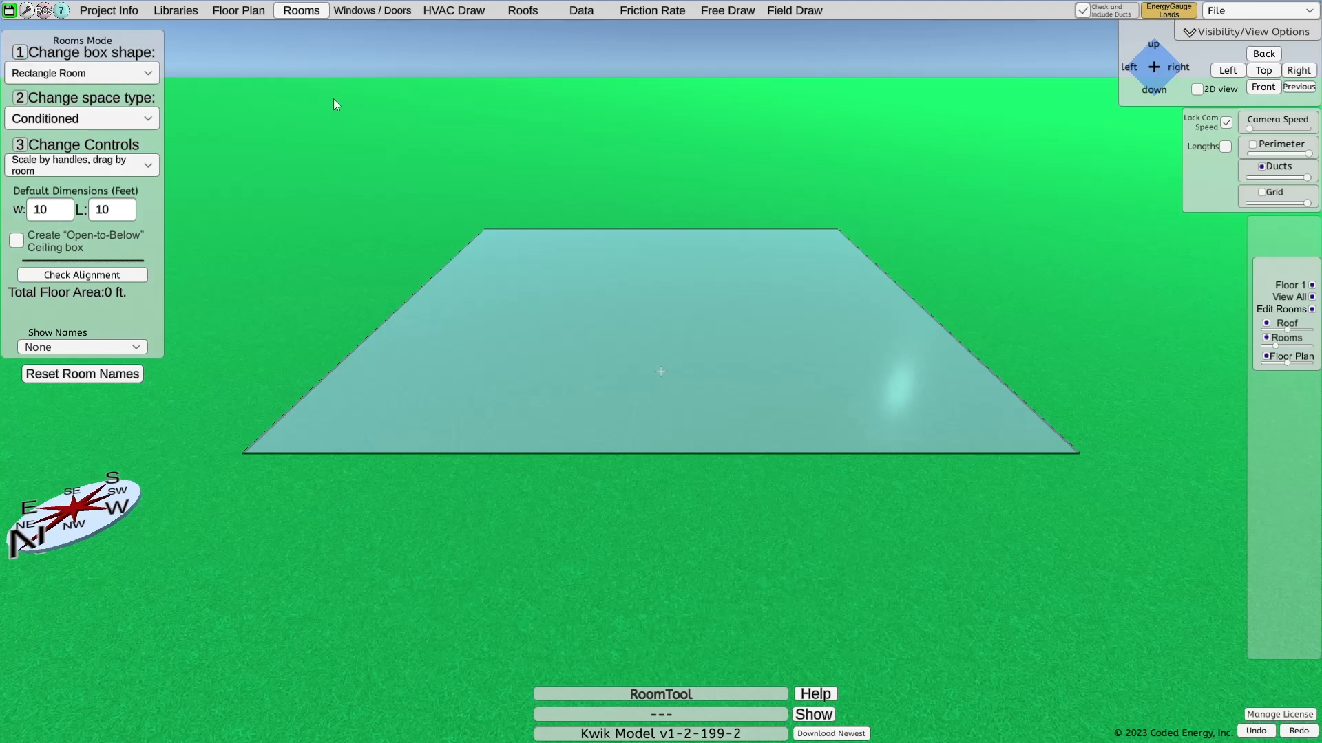
click(368, 10)
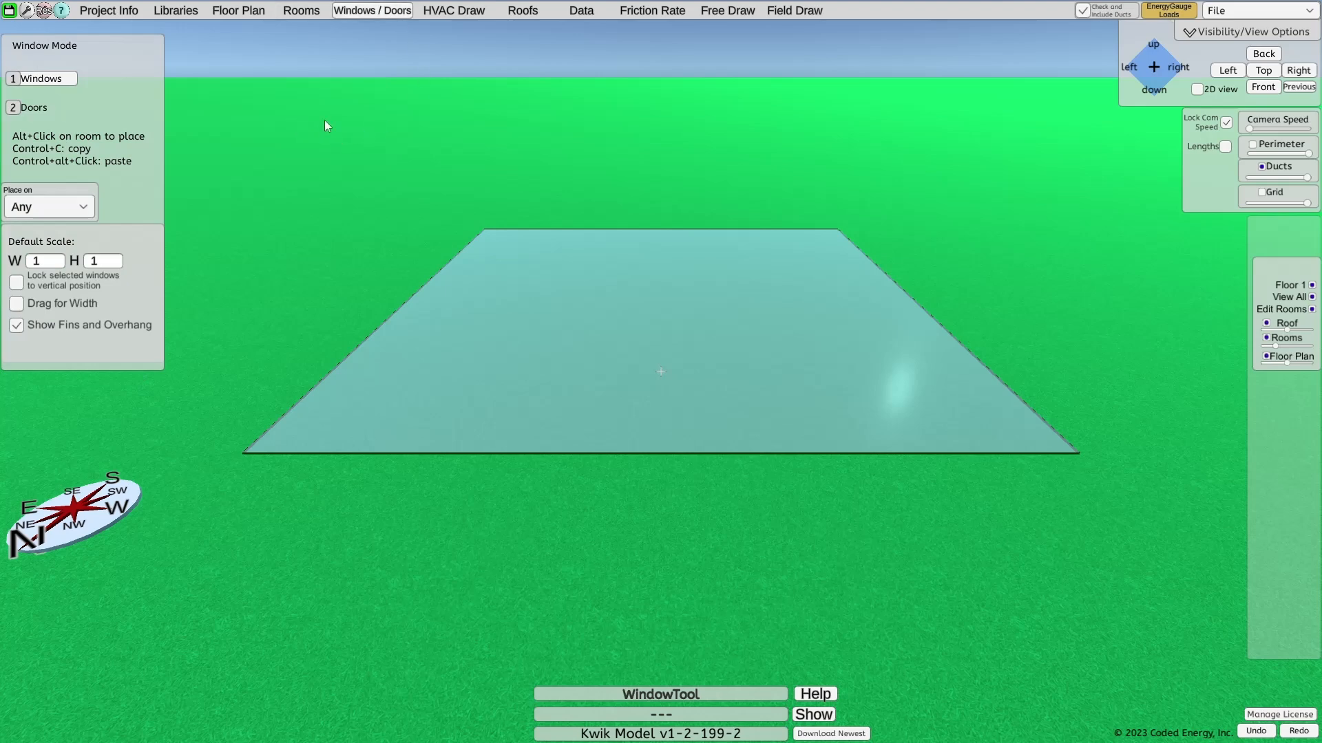
click(444, 10)
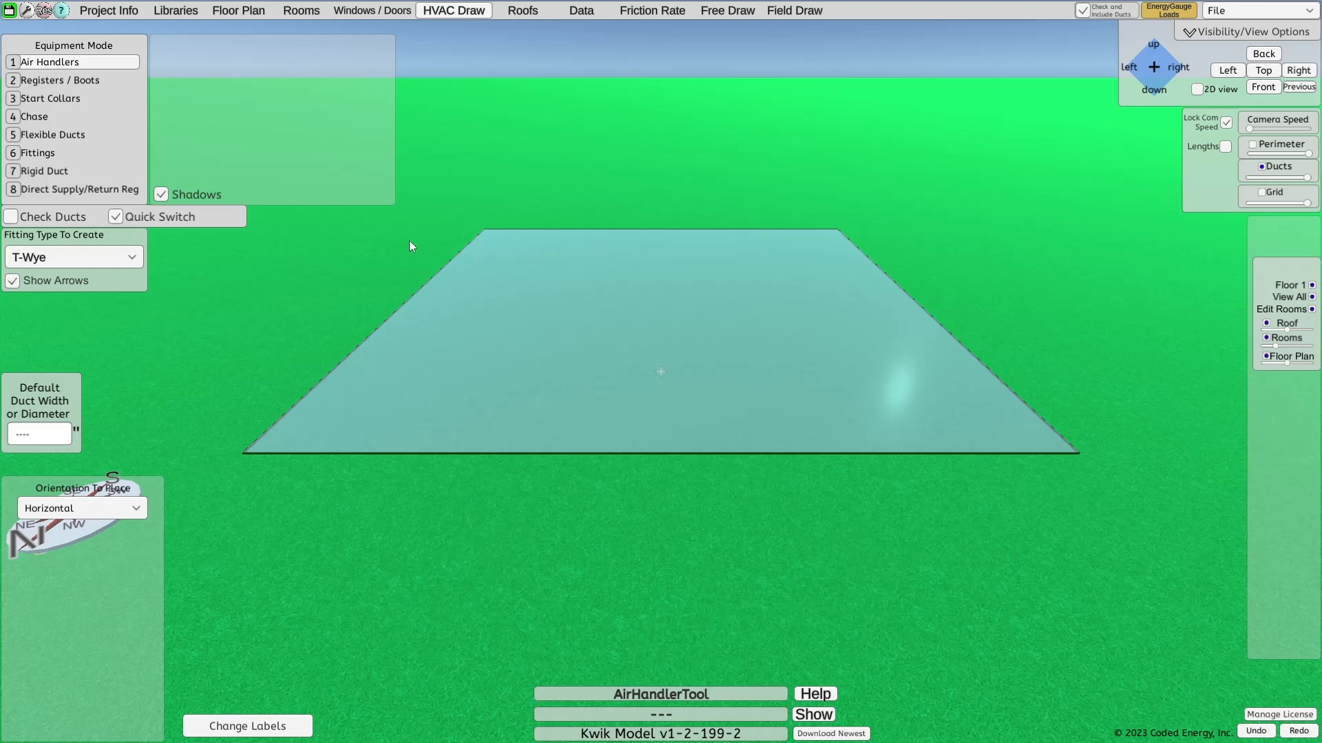
click(516, 13)
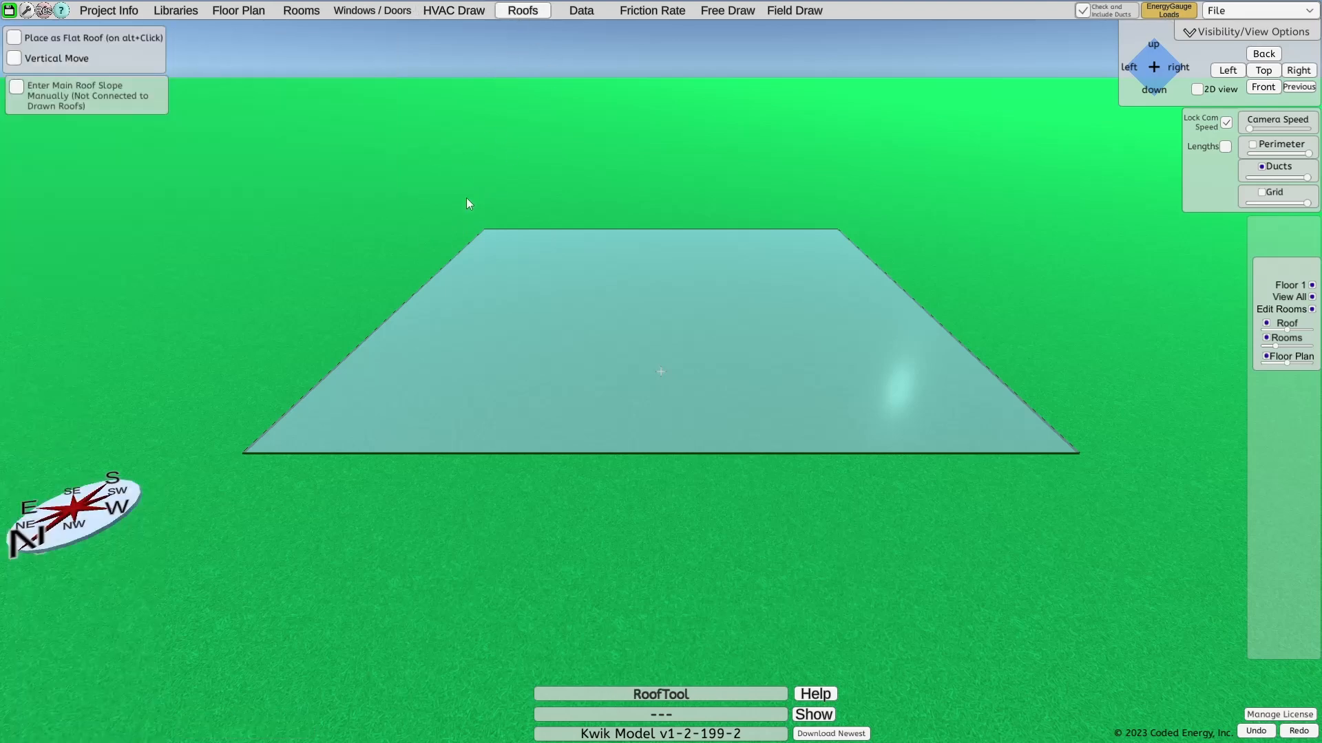
Look over the data tables, friction rate inputs, field drawing instructions and free drawing tools
click(574, 14)
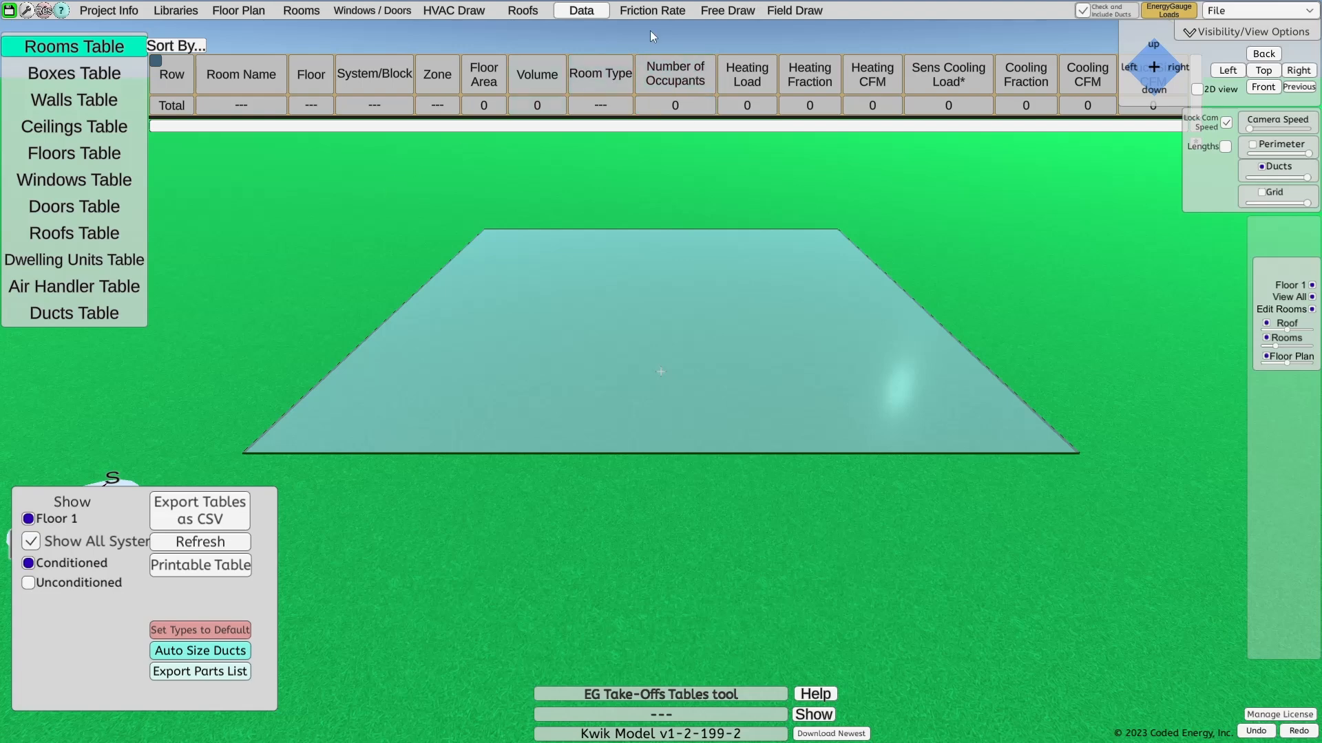
click(631, 15)
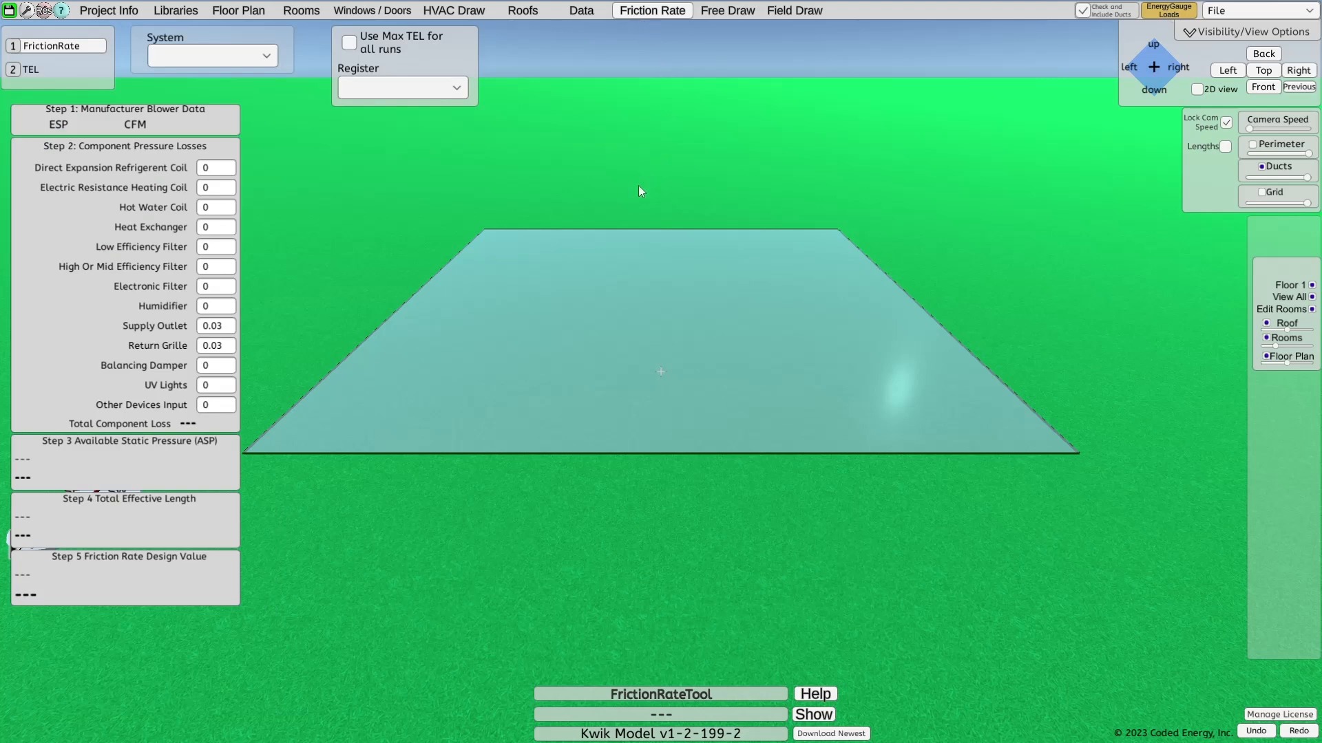
click(723, 16)
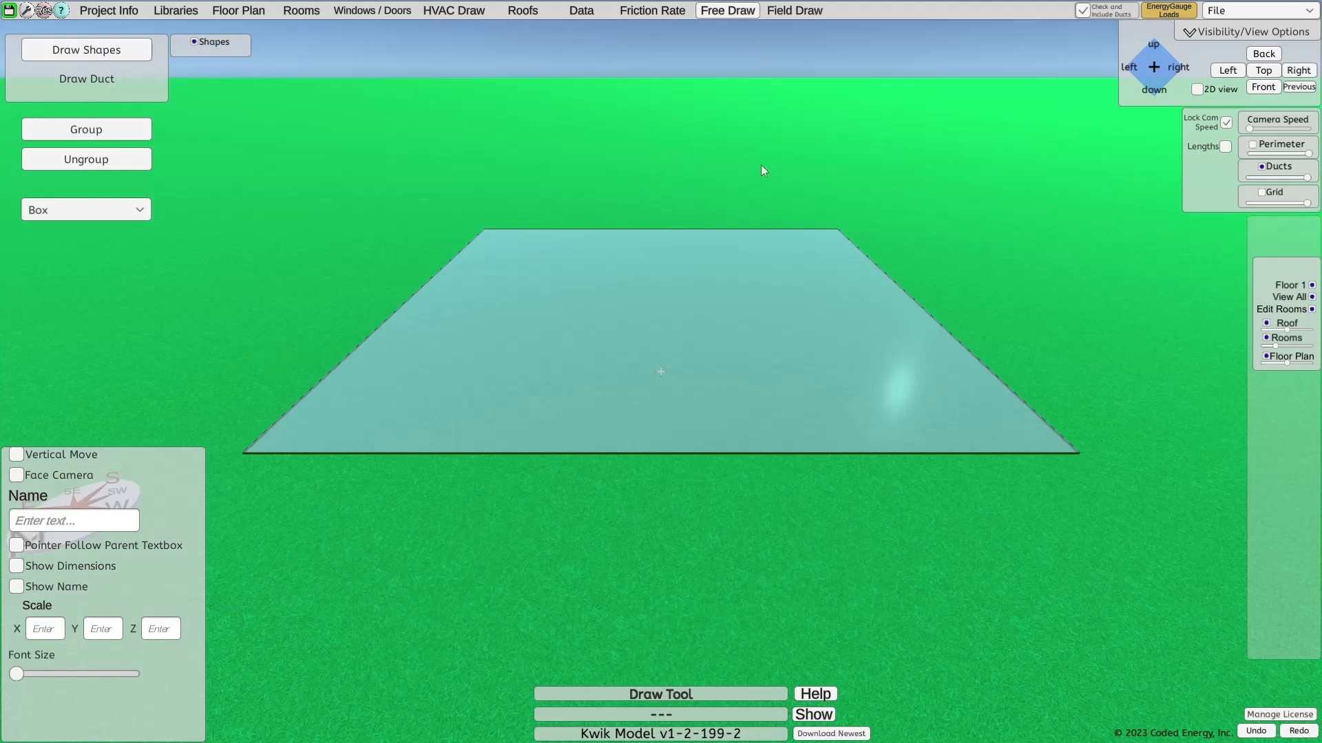
click(790, 12)
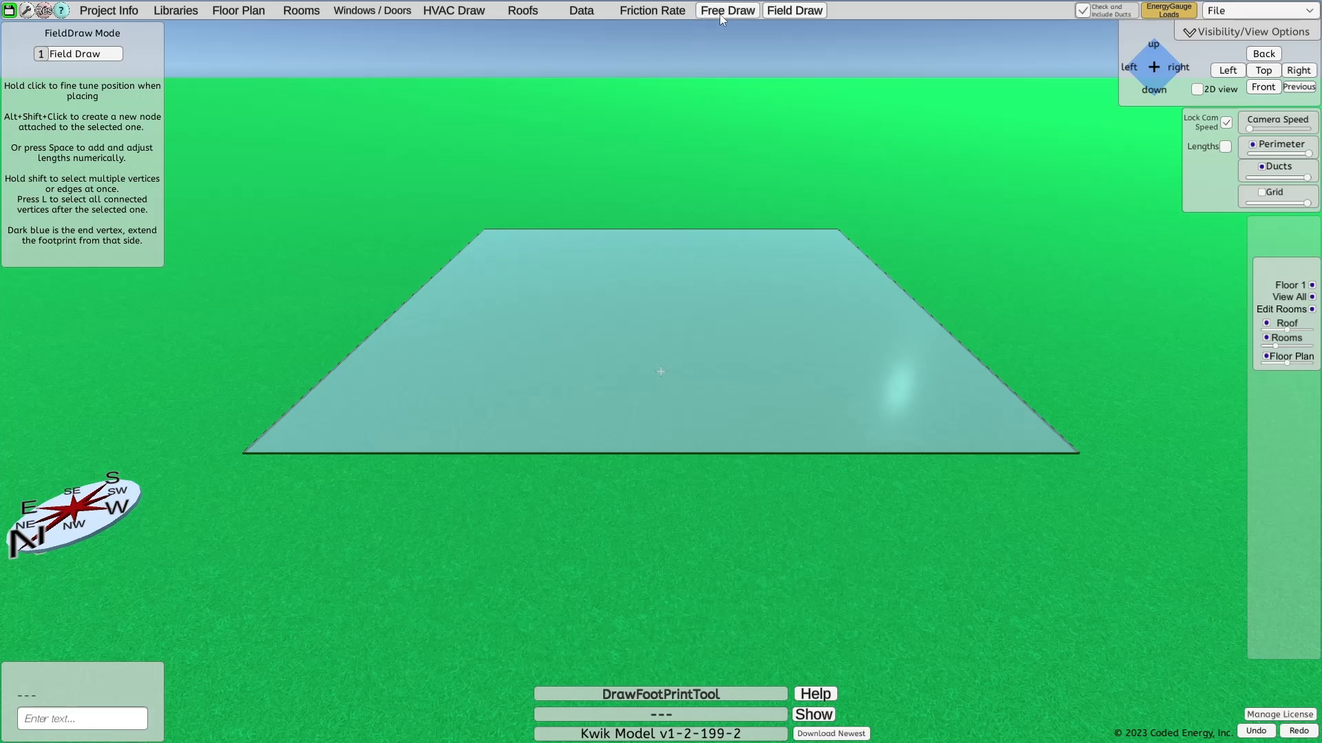
click(736, 14)
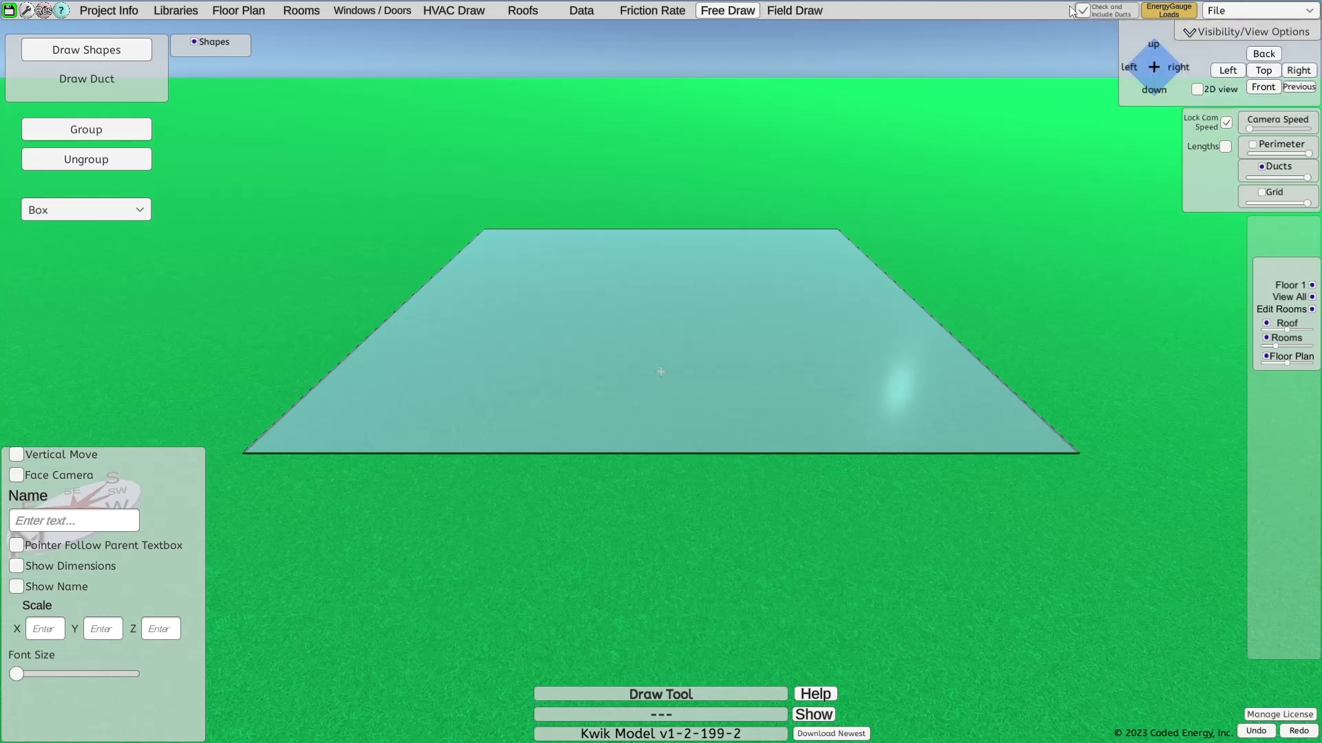
Open the existing Small House project
mouse_move(1082, 11)
click(1233, 10)
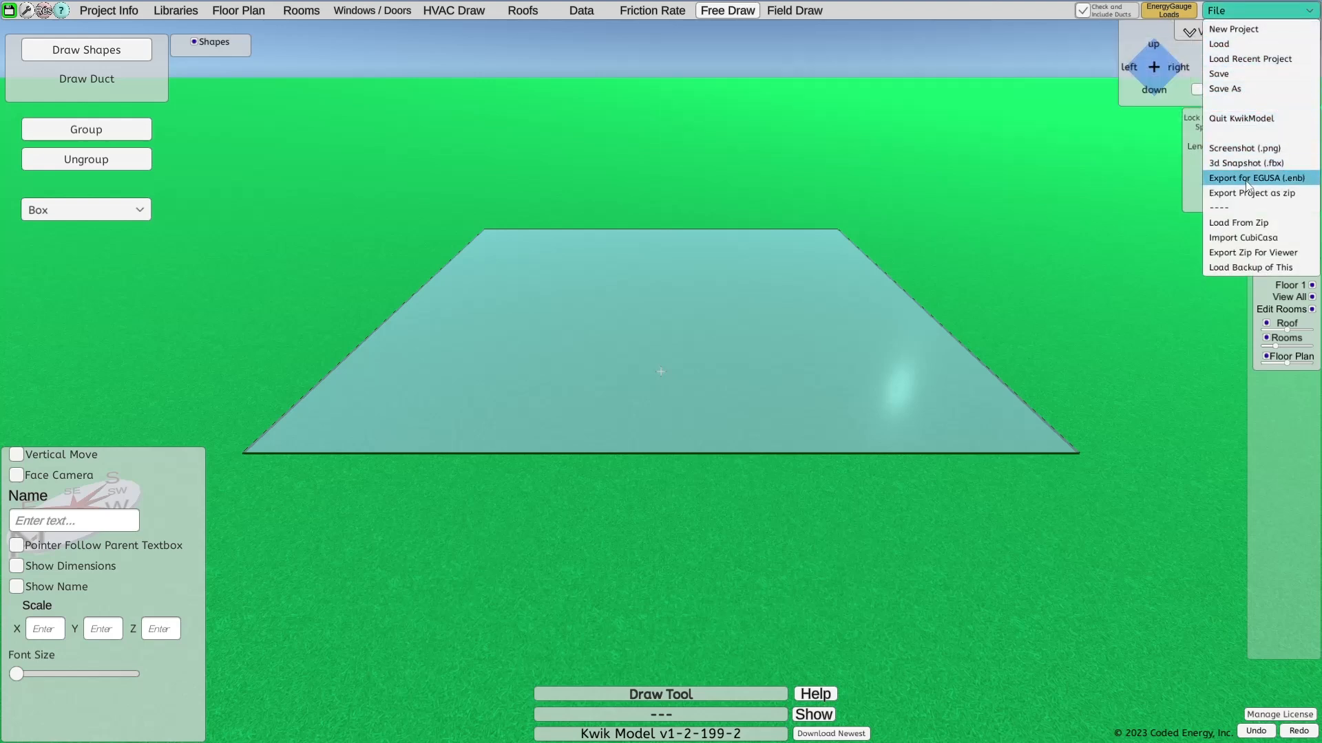
click(1232, 29)
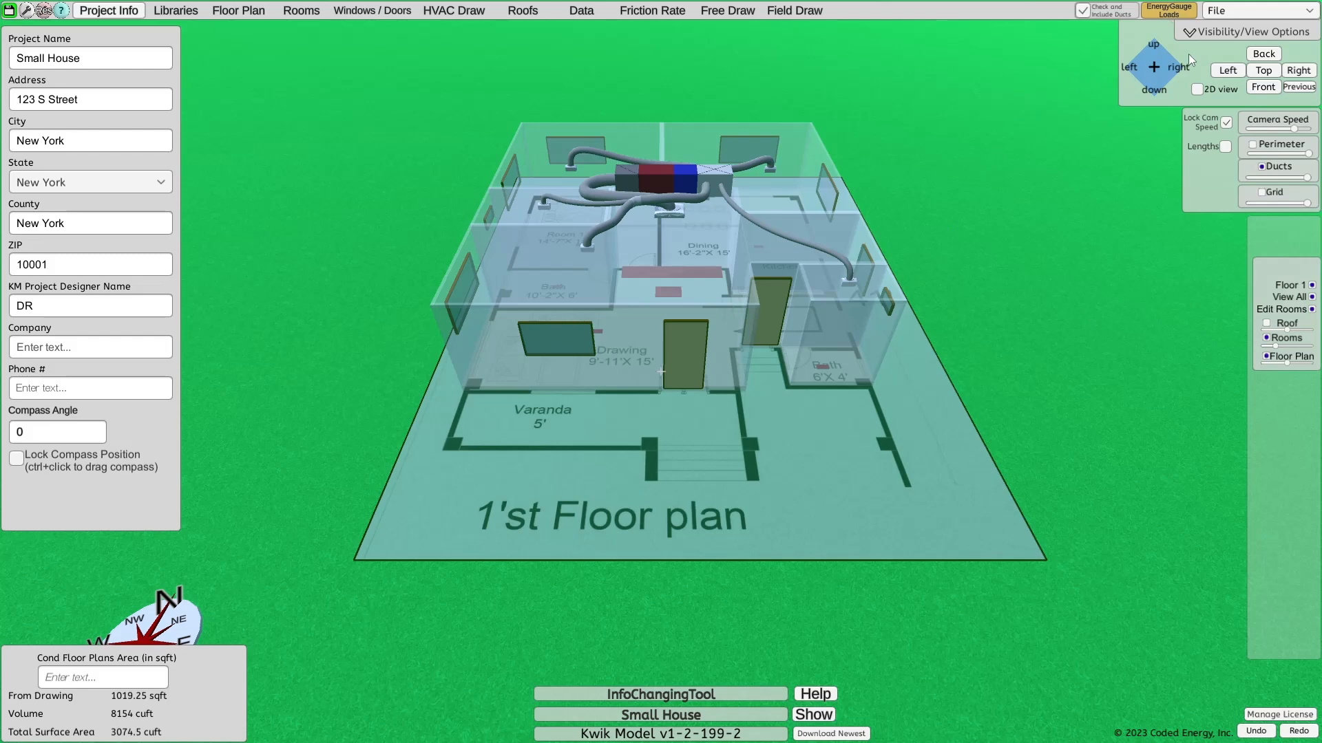
View the house model from the front, left, back, right and top, and return to the front view
click(1264, 87)
click(1233, 71)
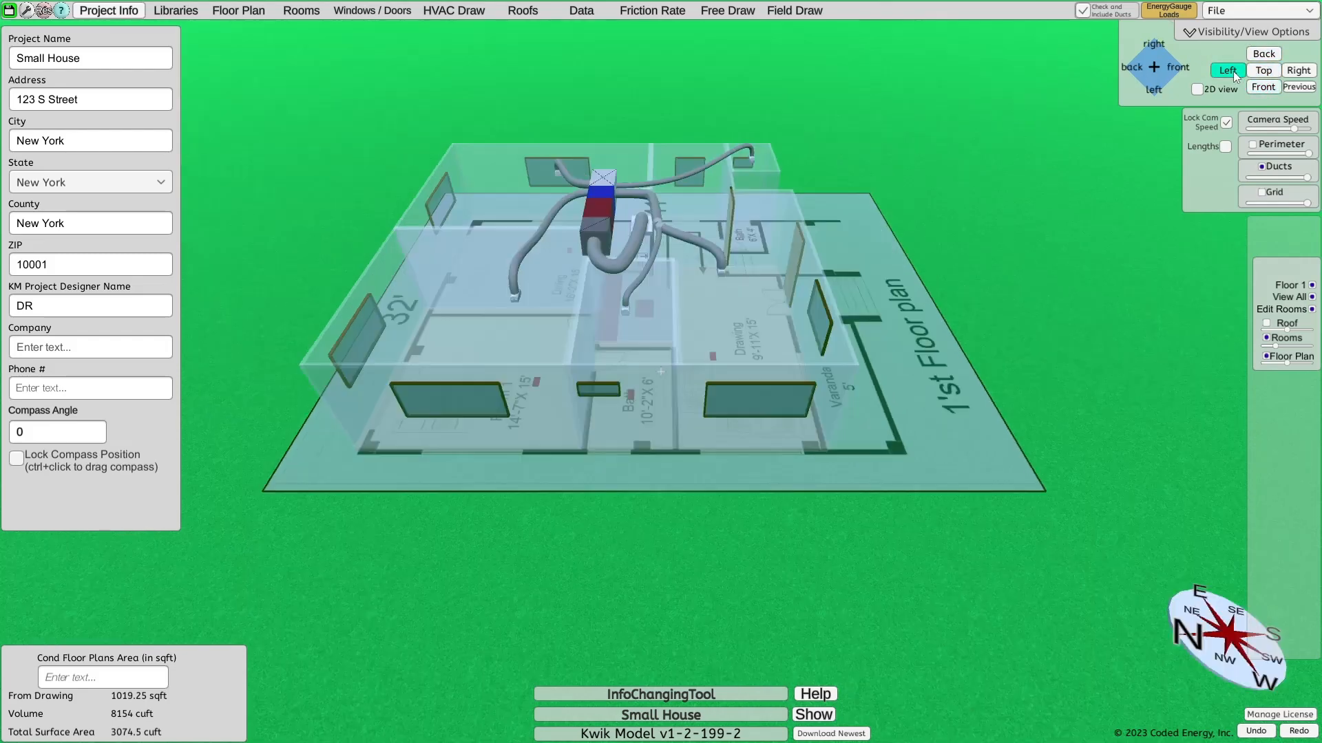
click(1264, 53)
click(1298, 70)
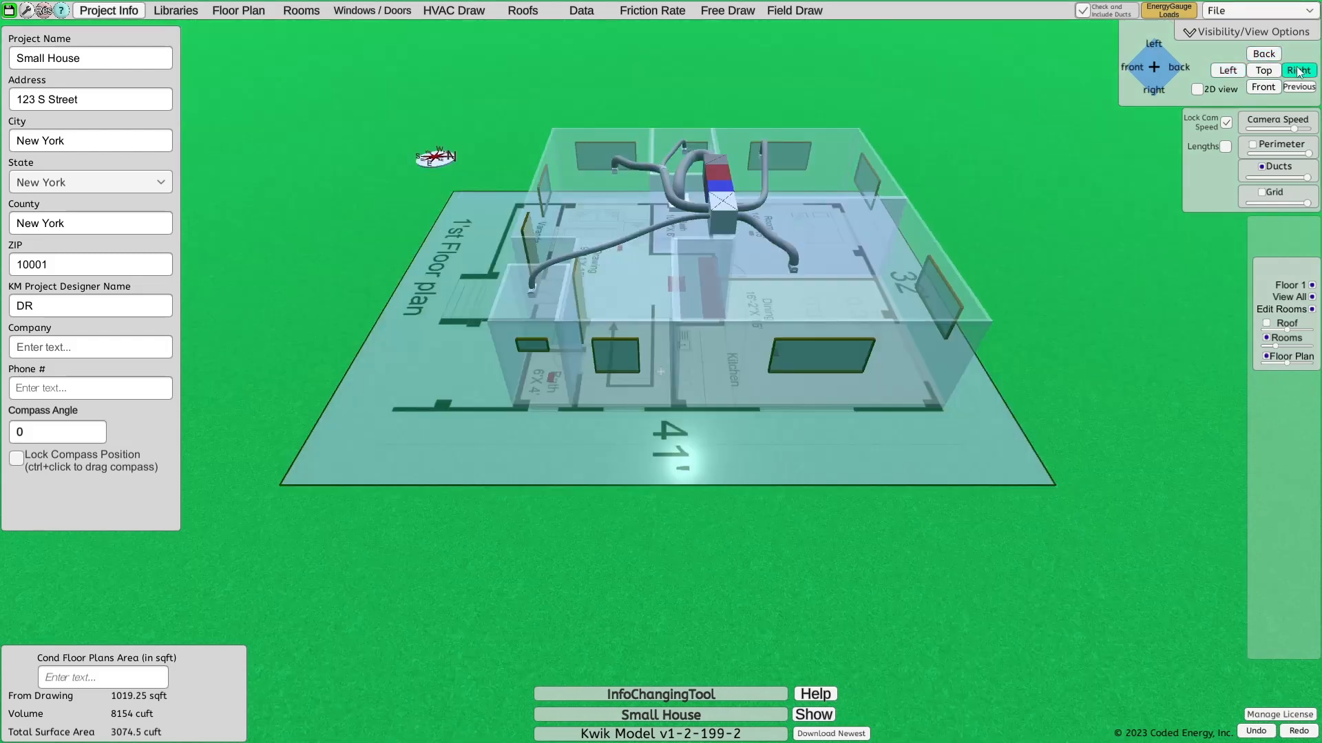
click(1264, 70)
click(1298, 87)
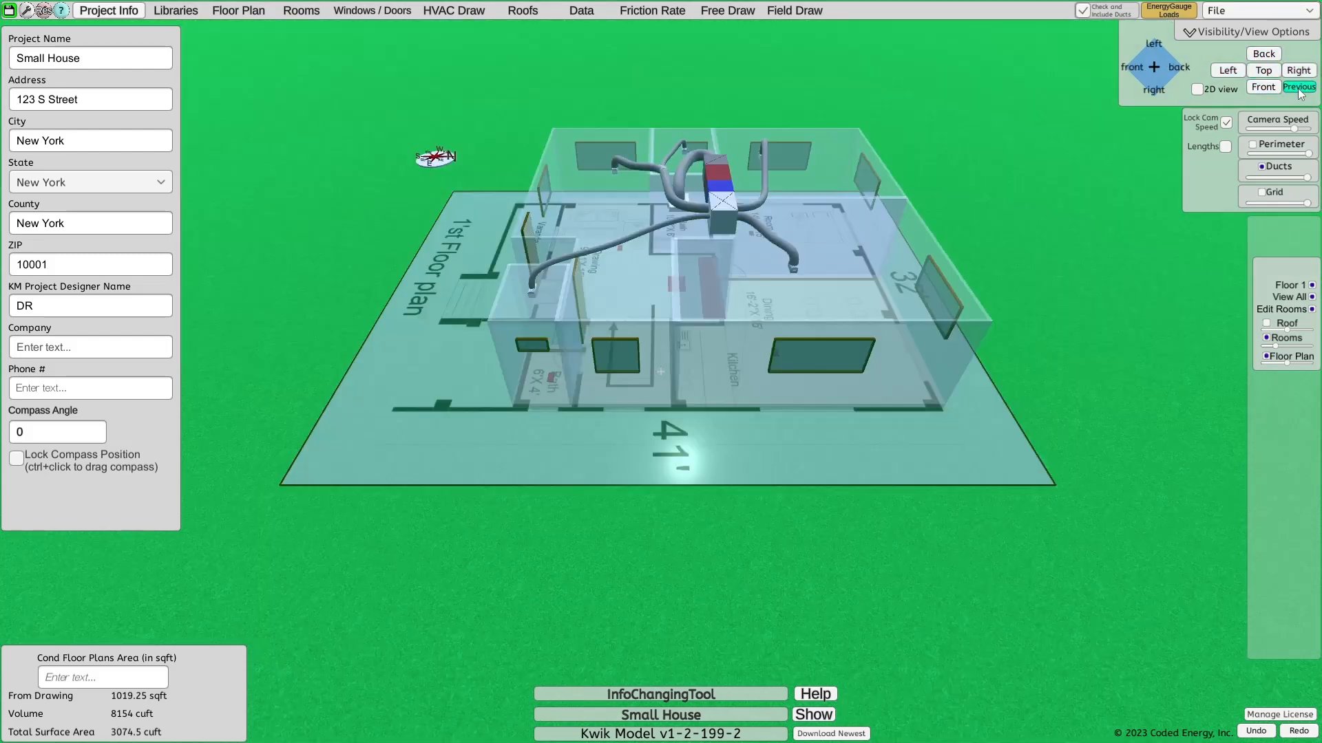
click(1265, 88)
Inspect the model in 2D from the top and return to the front perspective view
click(1197, 91)
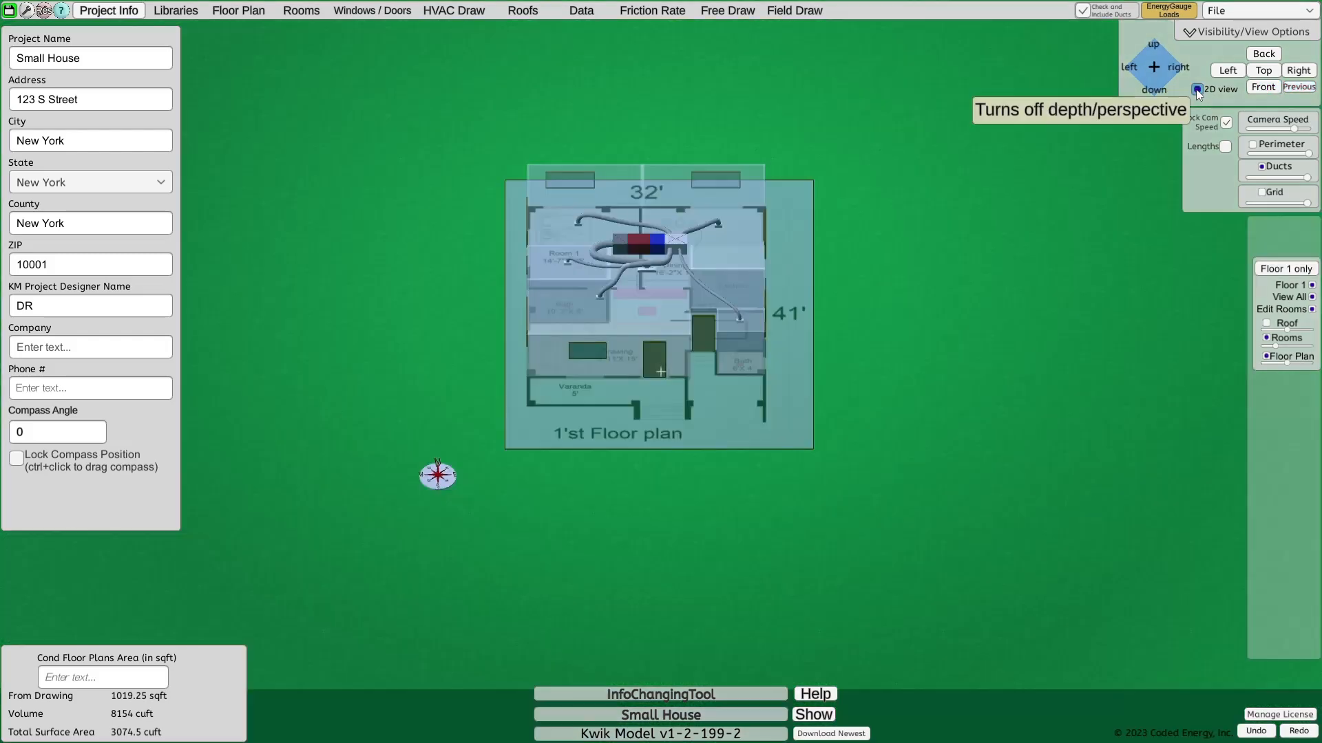
click(1251, 78)
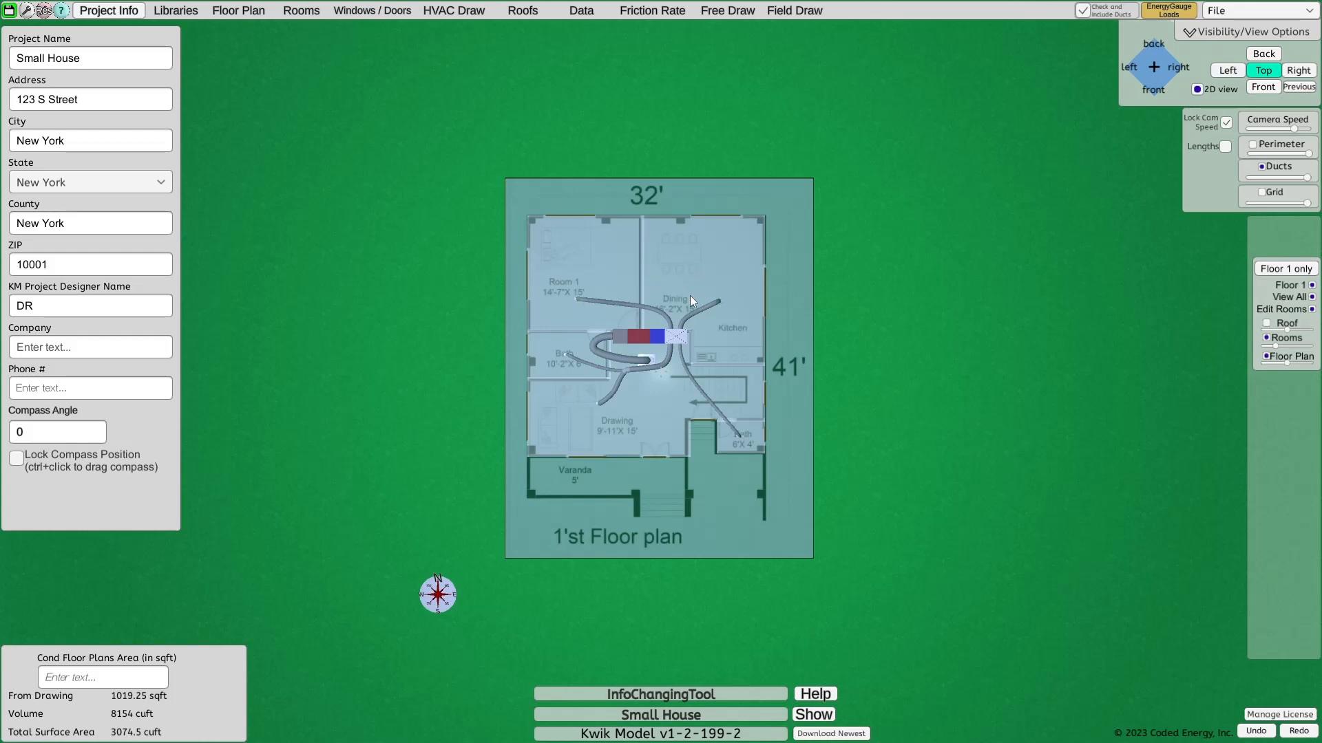
click(1247, 88)
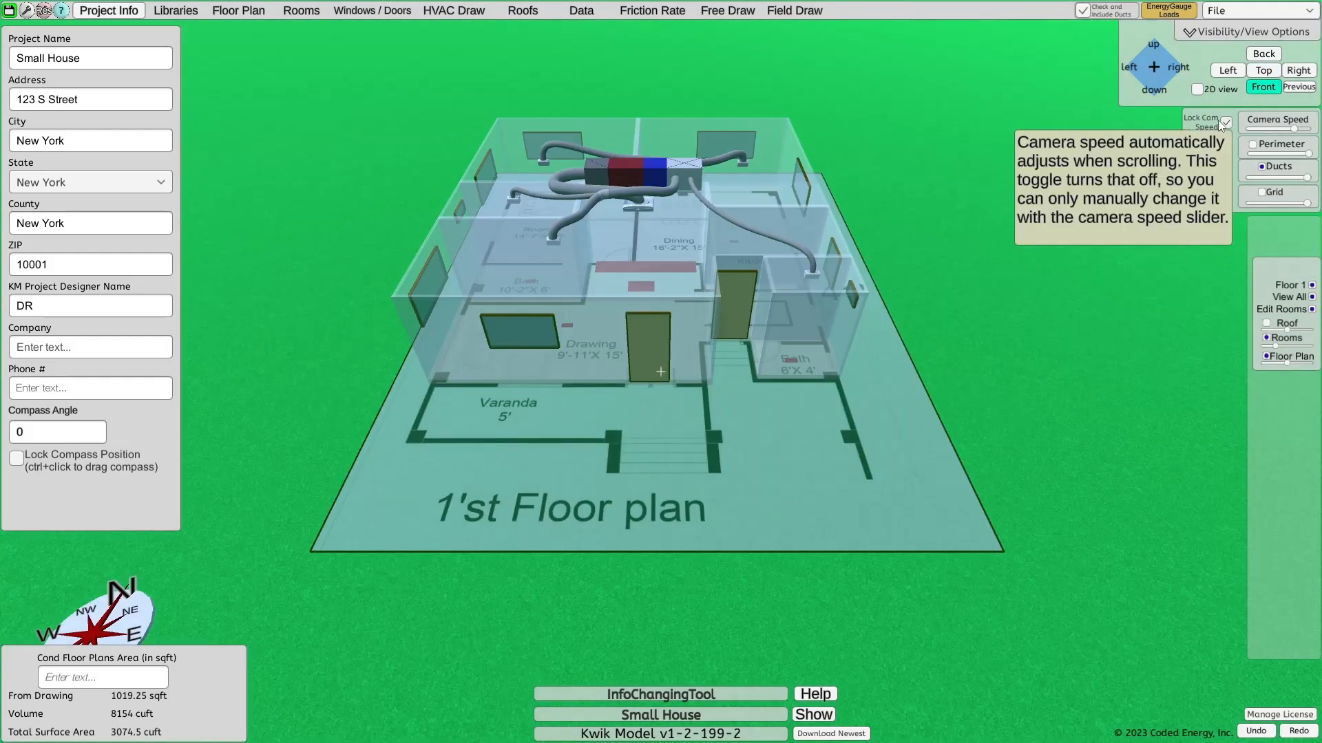
Raise the camera speed slightly
drag(610, 231, 661, 208)
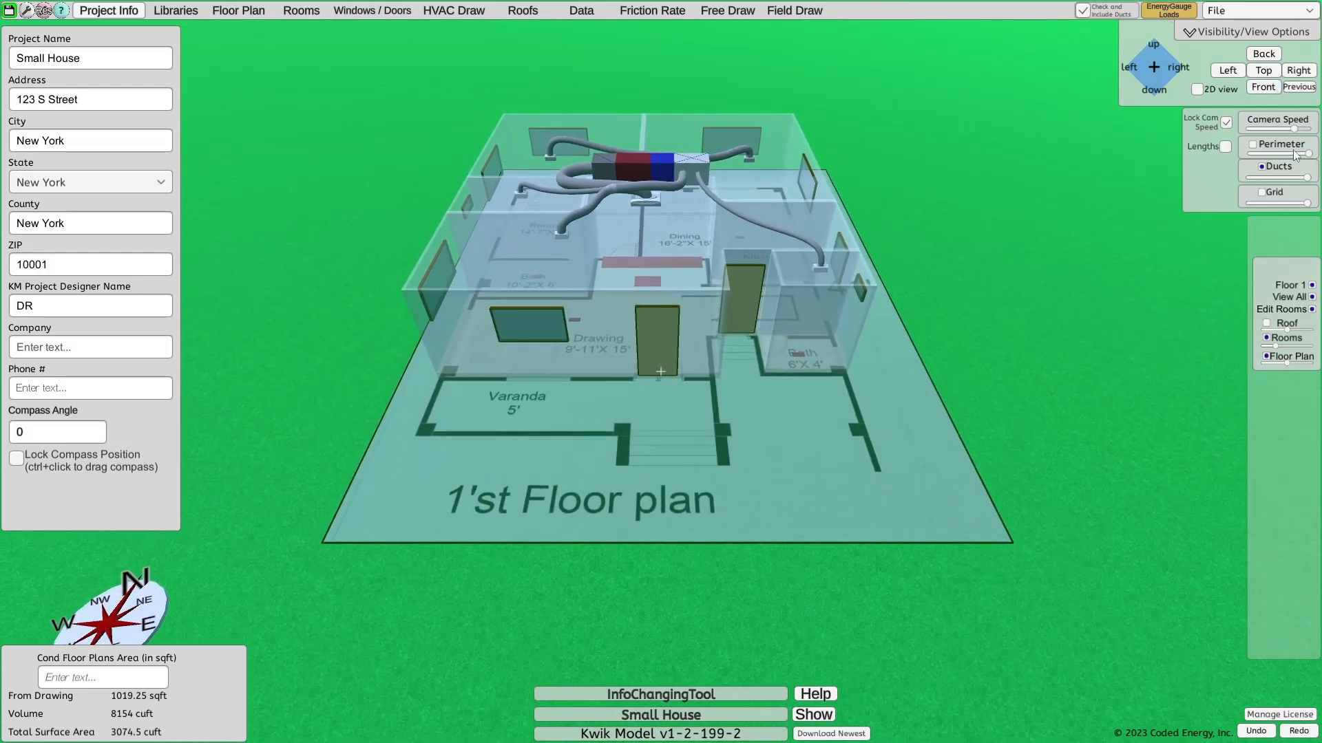
mouse_move(1296, 128)
mouse_down()
mouse_move(1275, 135)
mouse_move(1306, 131)
mouse_move(1268, 131)
mouse_move(1298, 130)
mouse_up()
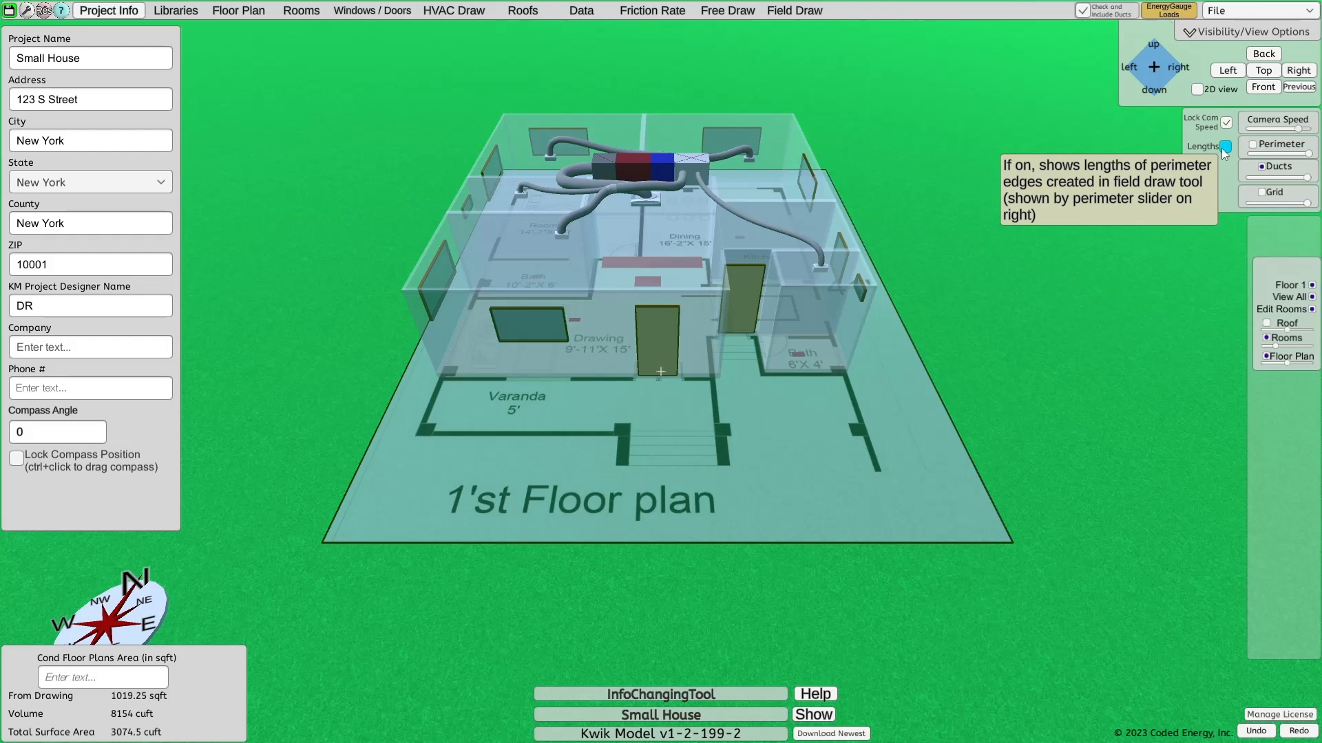
Try out the perimeter display and its edge lengths, and turn both back off
click(1224, 148)
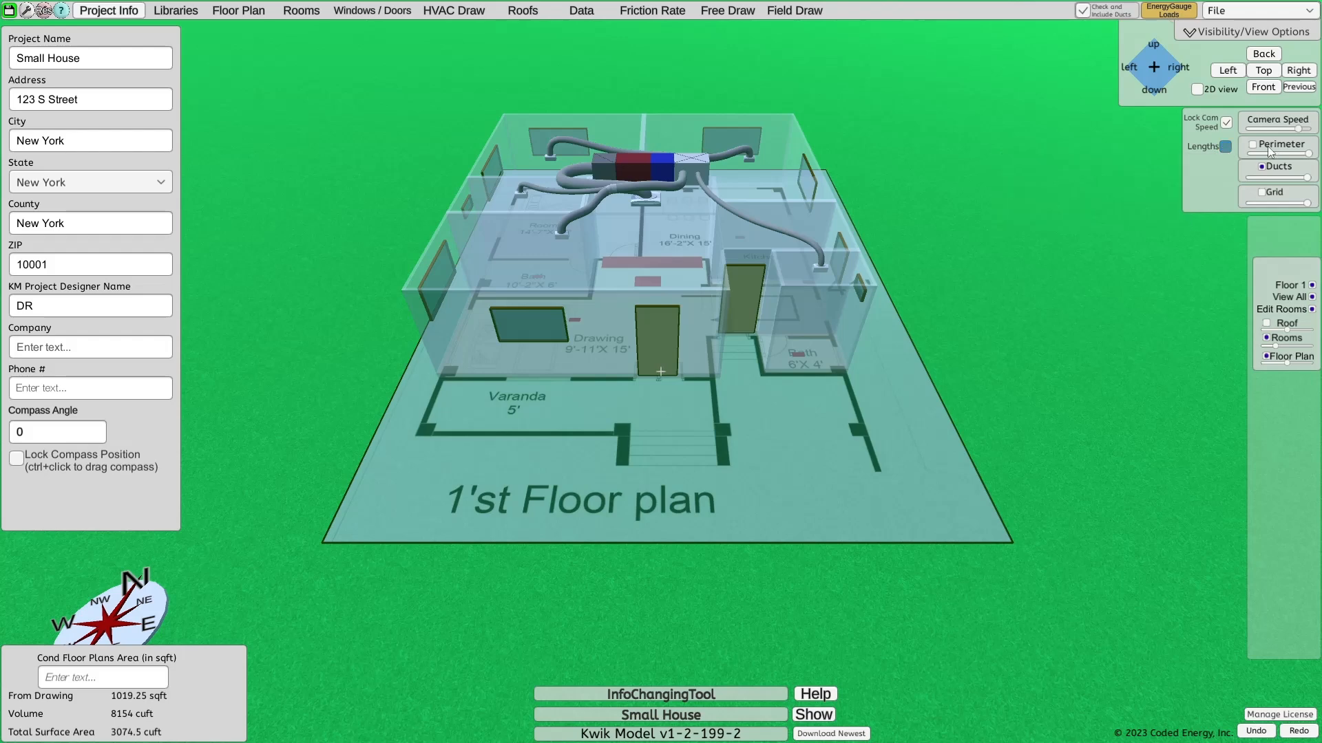
click(1252, 145)
mouse_move(1307, 154)
mouse_down()
mouse_move(1273, 164)
mouse_move(1308, 161)
mouse_up()
click(1252, 144)
Compare the model with the ducts hidden and shown, and with the grid shown and hidden
click(1262, 167)
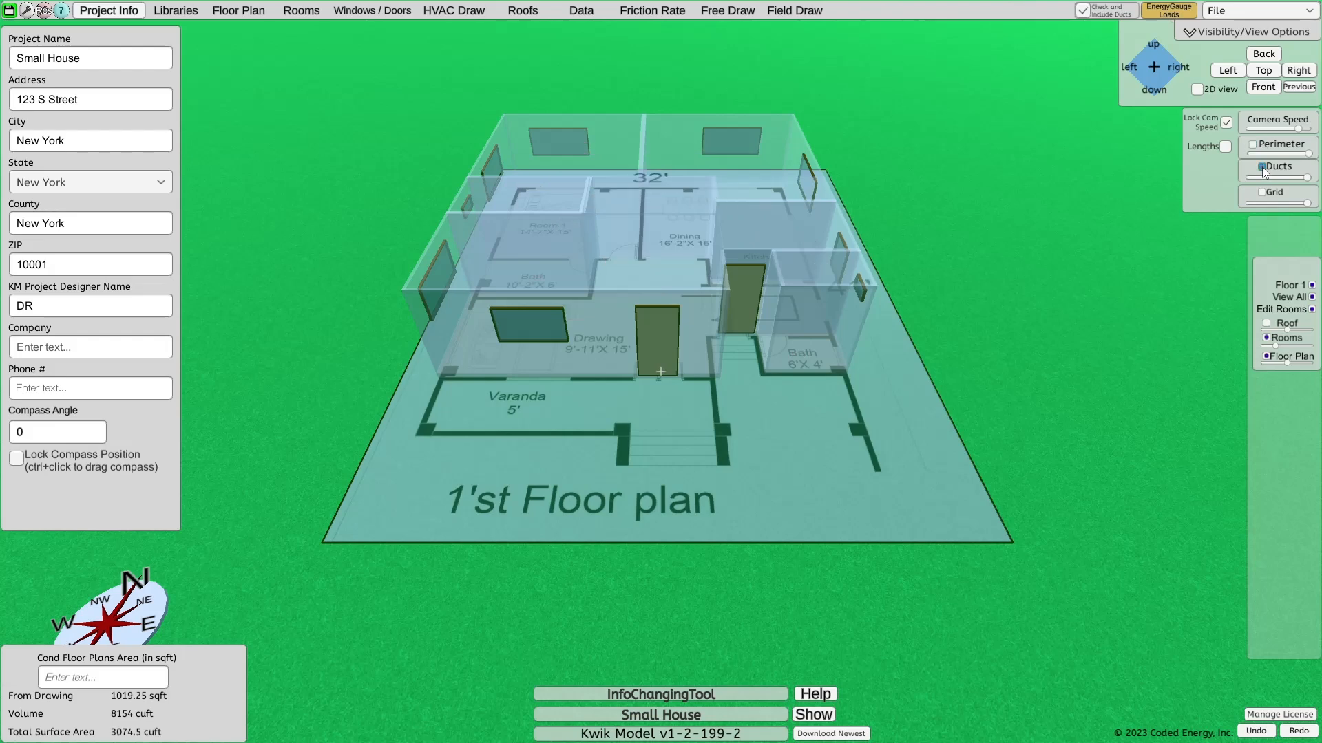
click(1263, 167)
mouse_move(1306, 180)
mouse_down()
mouse_move(1265, 178)
mouse_move(1308, 178)
mouse_up()
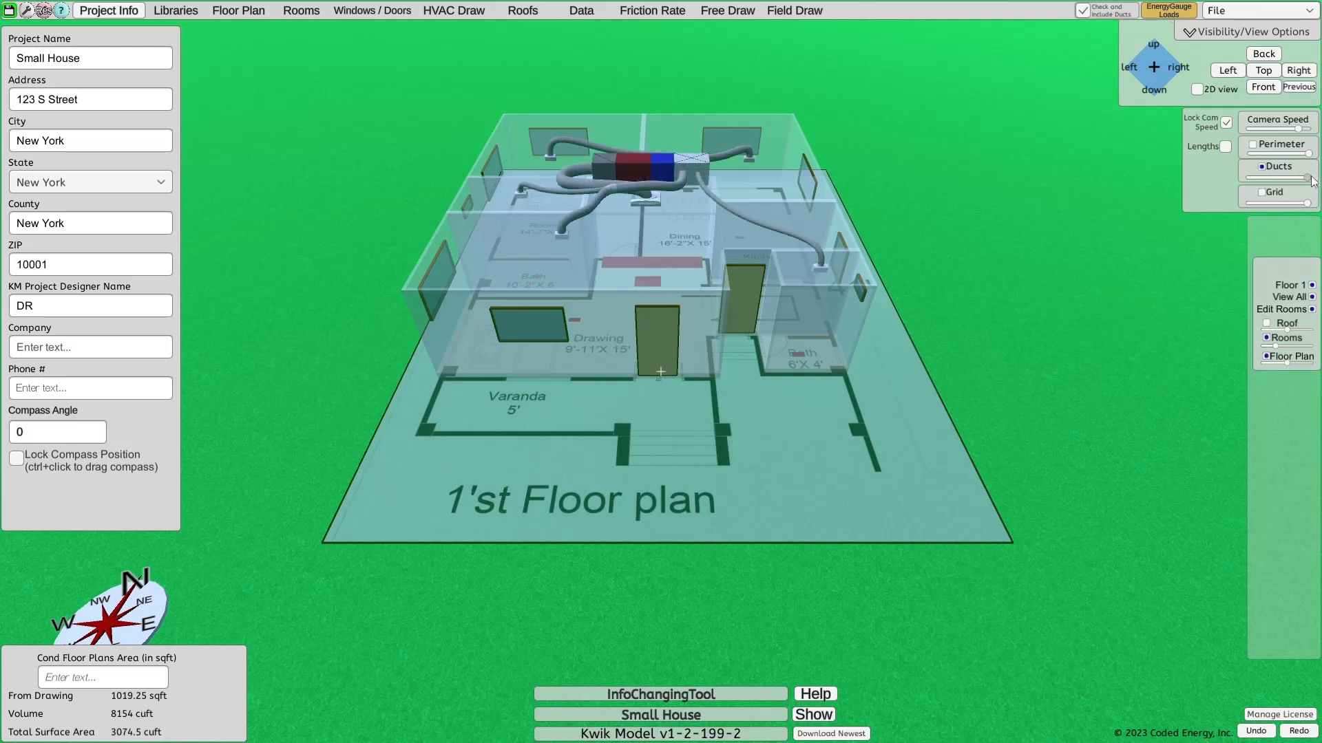
click(1260, 192)
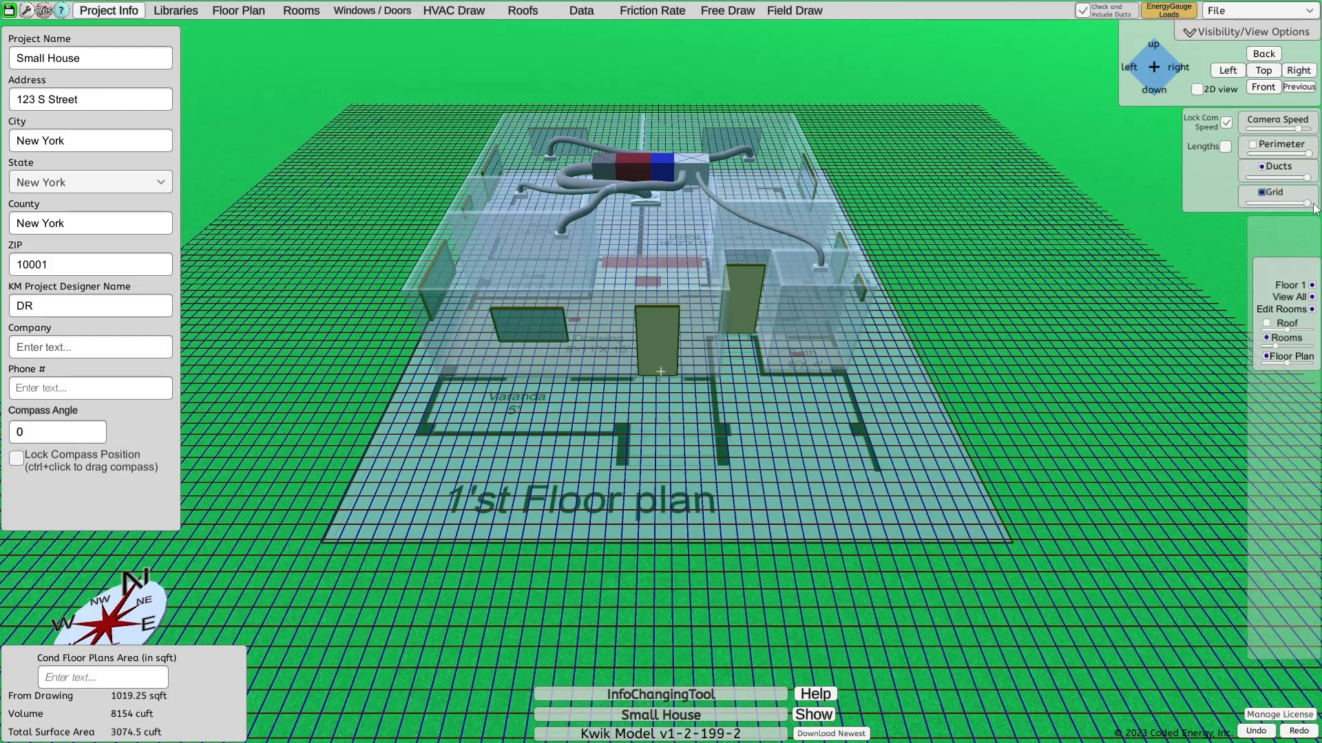
mouse_move(1308, 207)
mouse_down()
mouse_move(1258, 208)
mouse_move(1313, 210)
mouse_up()
click(1265, 194)
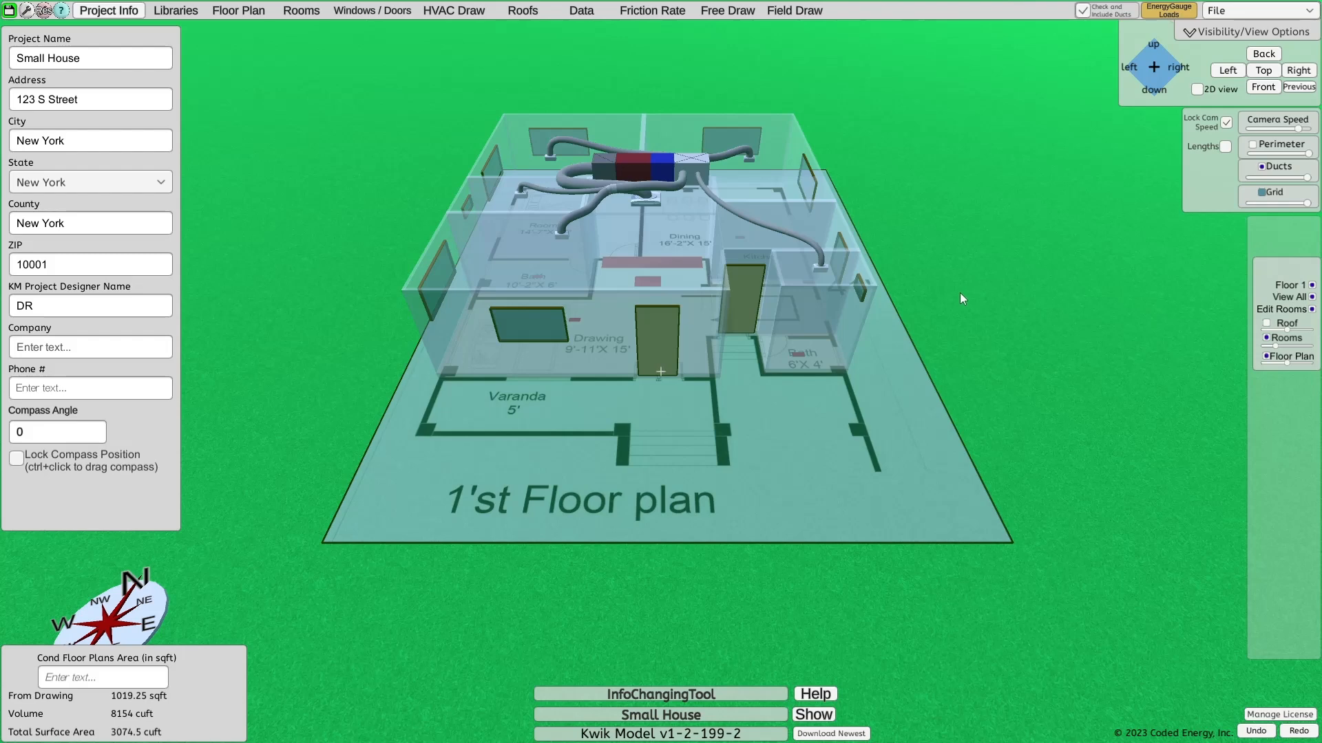
Switch the visibility of Floor 1 and of all floors off and back on
click(1312, 285)
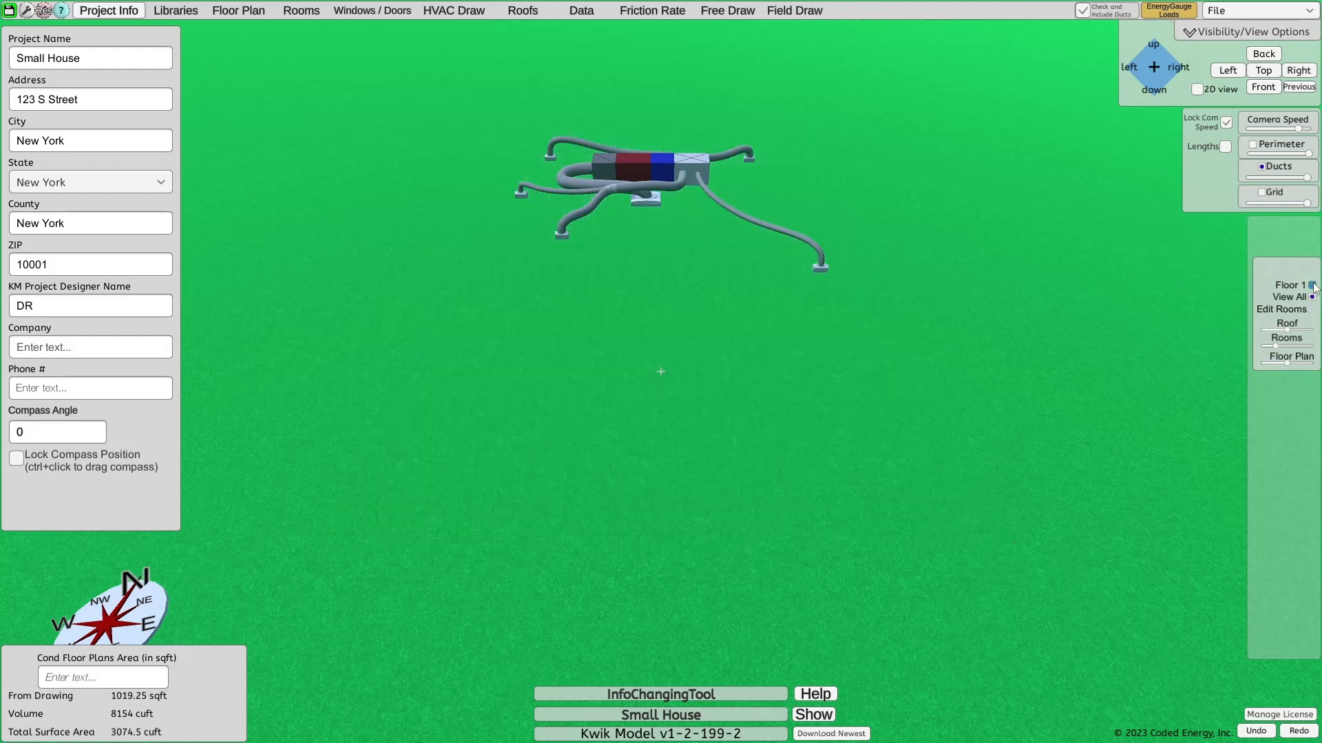
click(1312, 285)
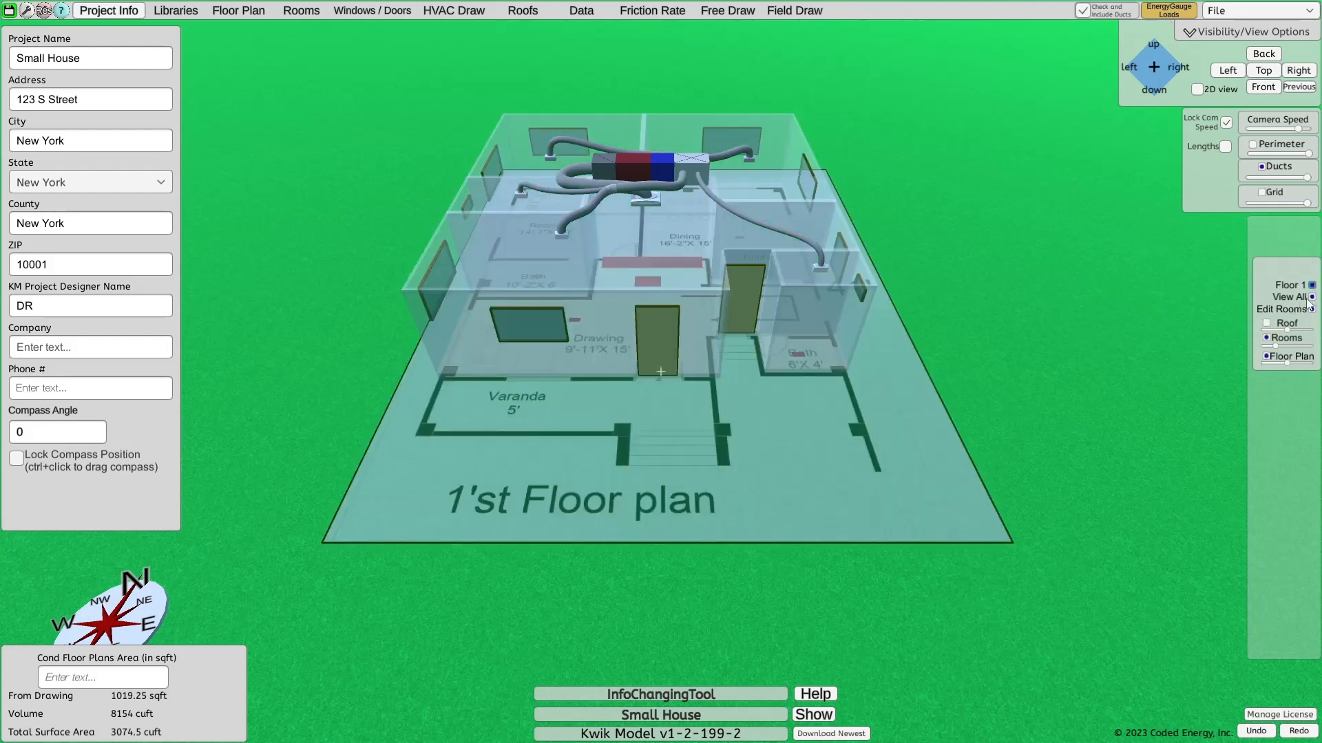
click(1312, 298)
click(1312, 297)
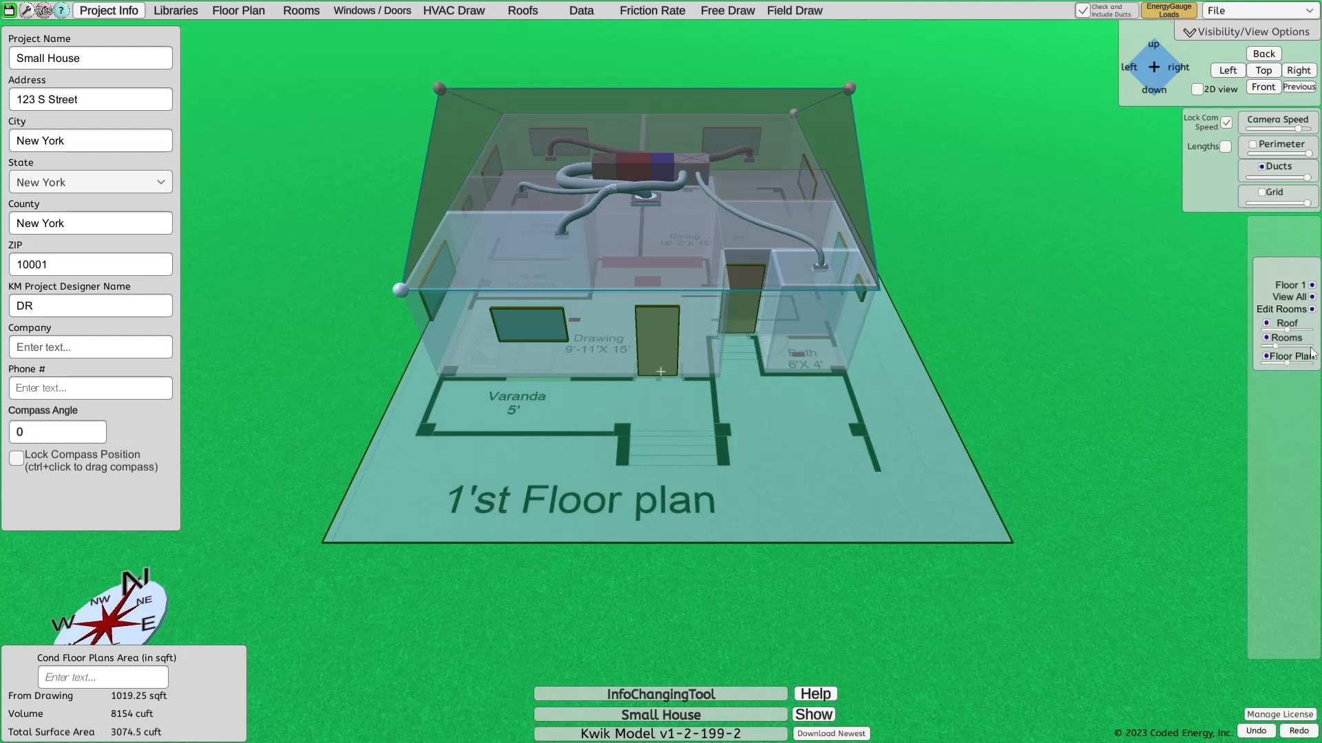
Show the roof of the house and hide the Floor 1 rooms
click(1269, 327)
click(1269, 325)
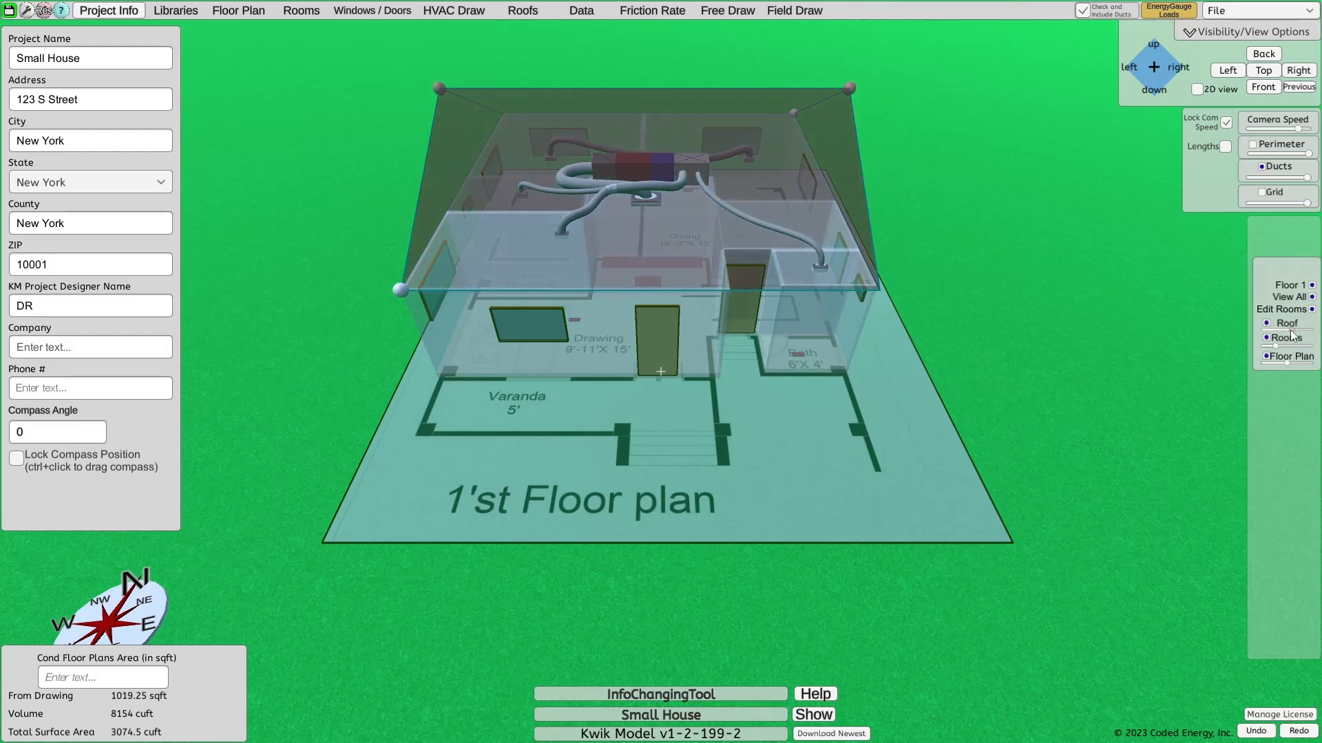
click(1266, 338)
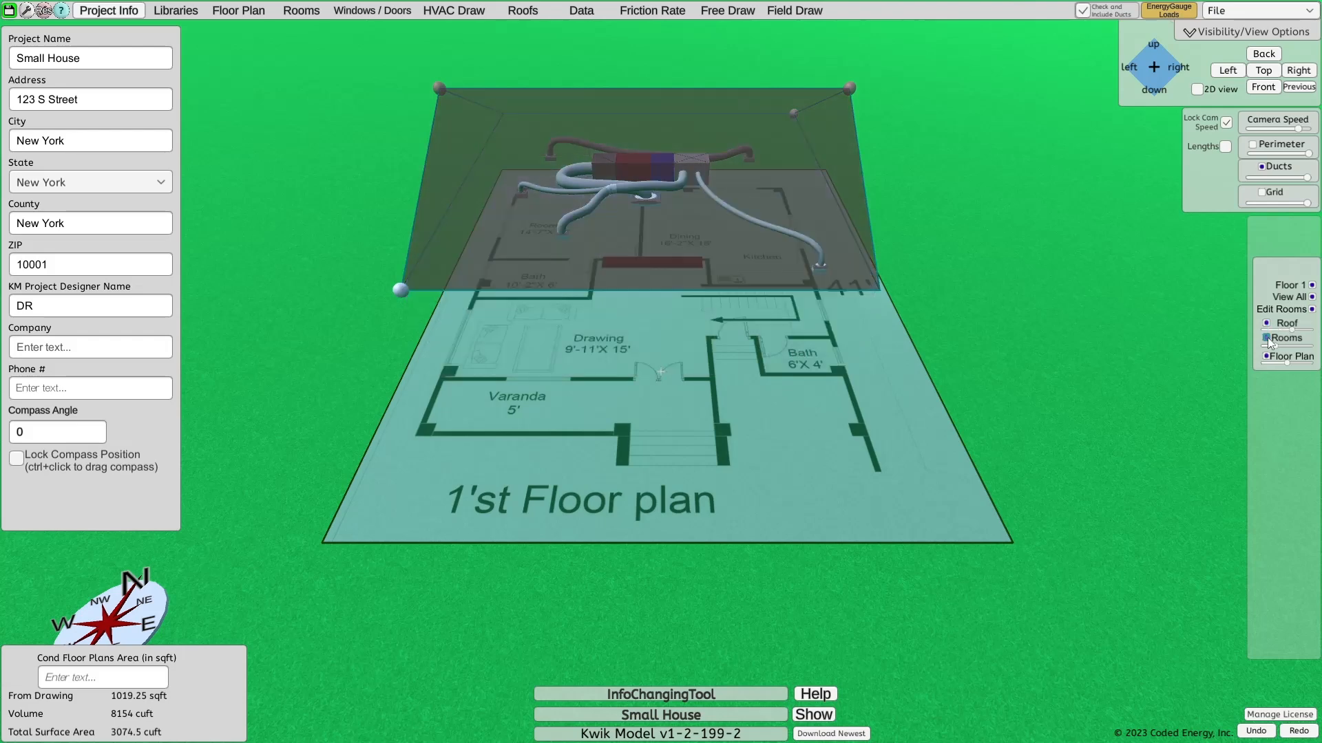
Show the Floor 1 rooms again and compare the model with its floor plan hidden and shown
click(1268, 338)
mouse_move(1275, 346)
mouse_down()
mouse_move(1300, 345)
mouse_move(1277, 346)
mouse_up()
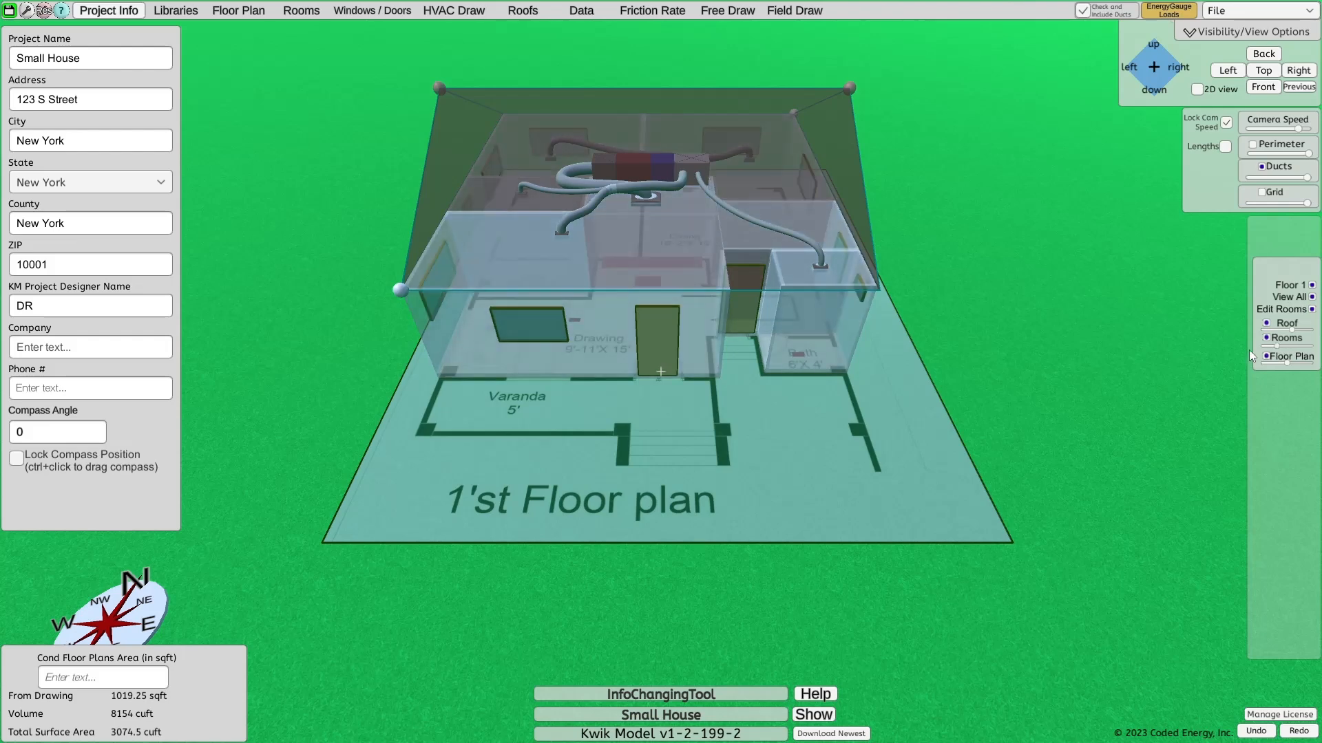
click(1267, 357)
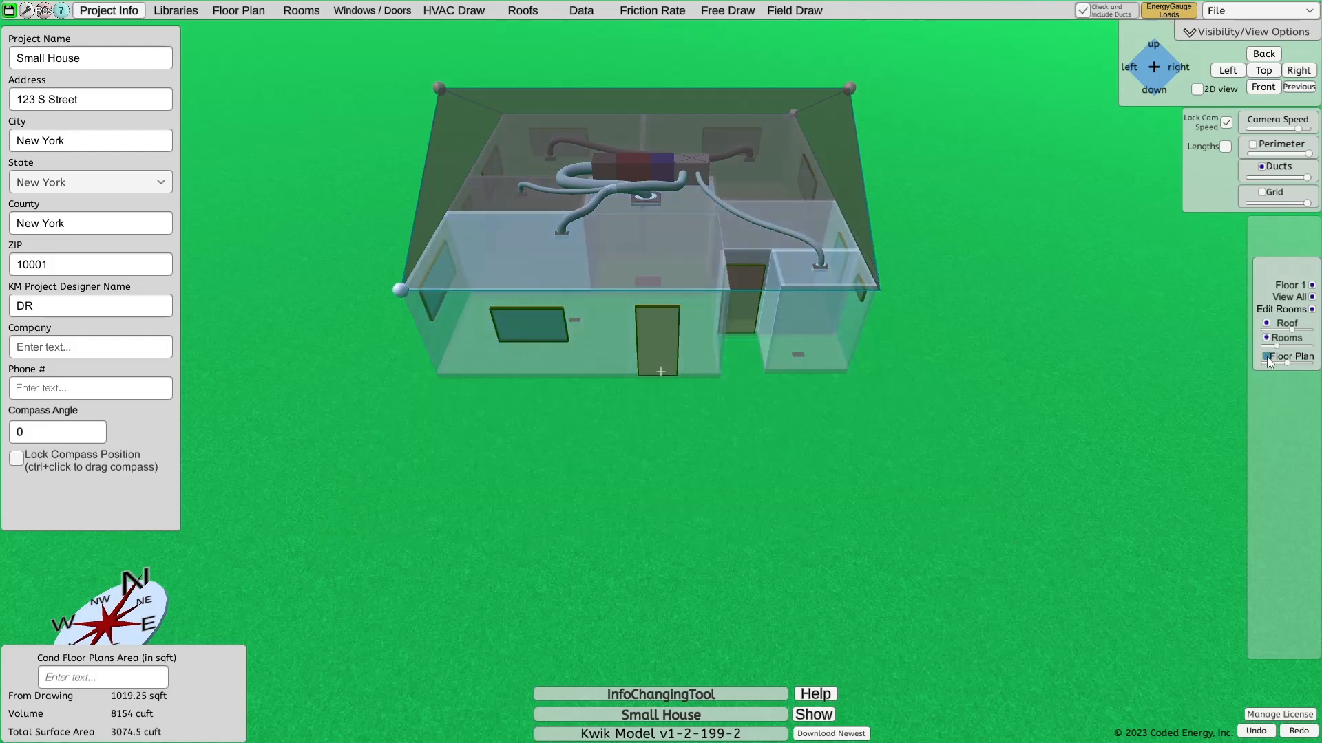
click(1266, 356)
mouse_move(1288, 361)
mouse_down()
mouse_move(1275, 361)
mouse_move(1290, 361)
mouse_up()
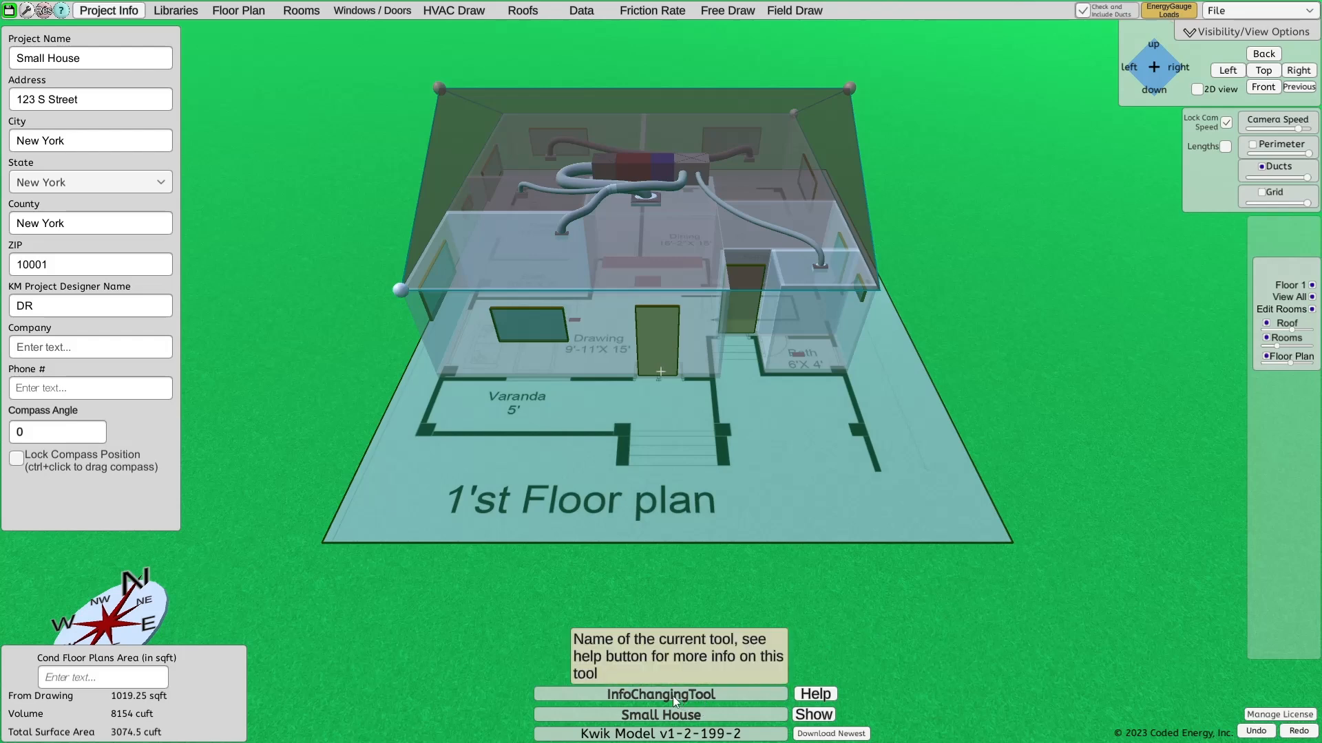
View the help notes for the current project information tool, close them, and try the redo command
click(814, 695)
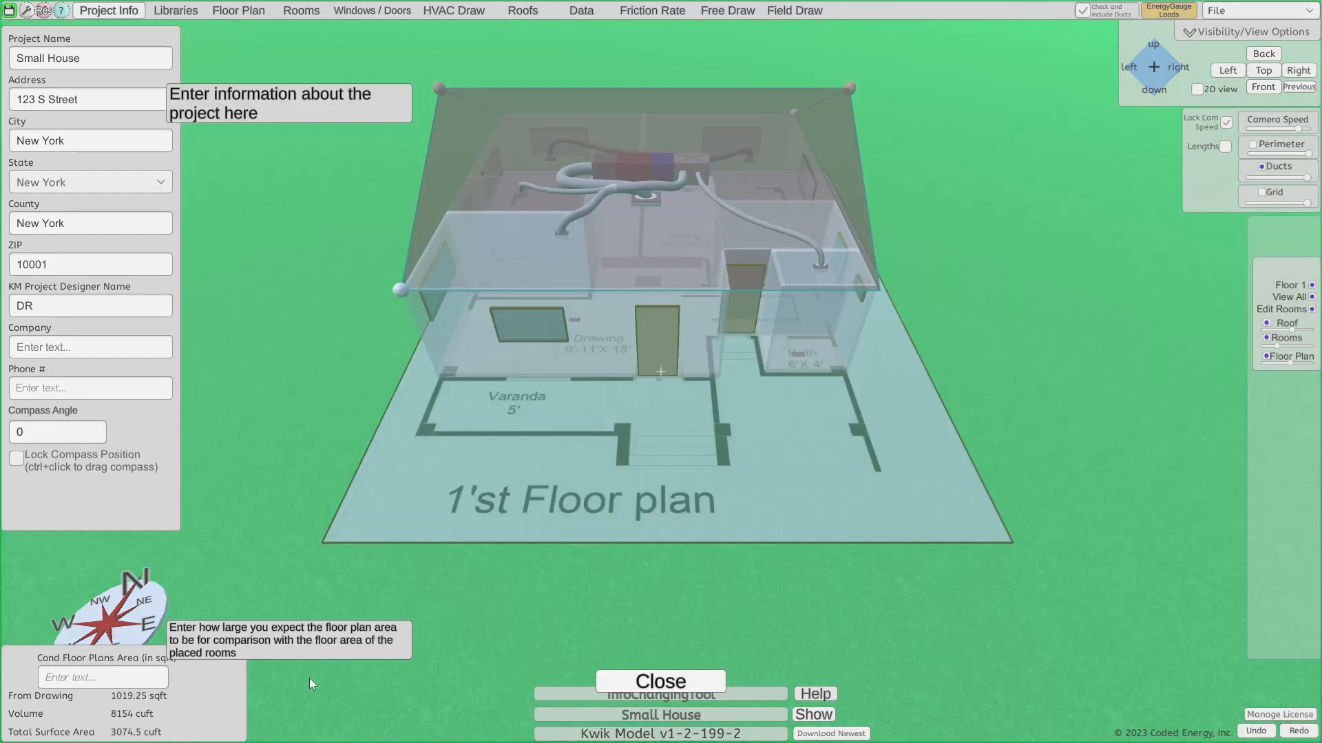
click(644, 681)
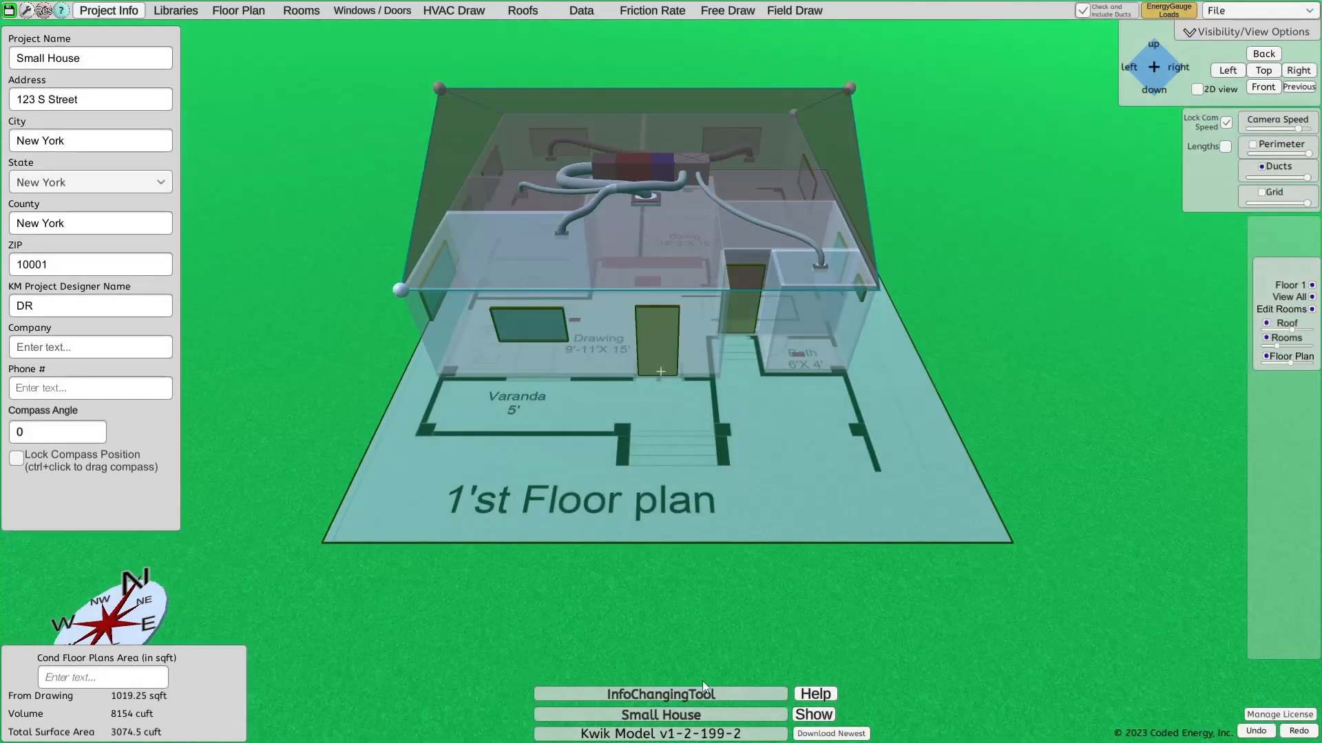
mouse_move(672, 720)
click(1297, 731)
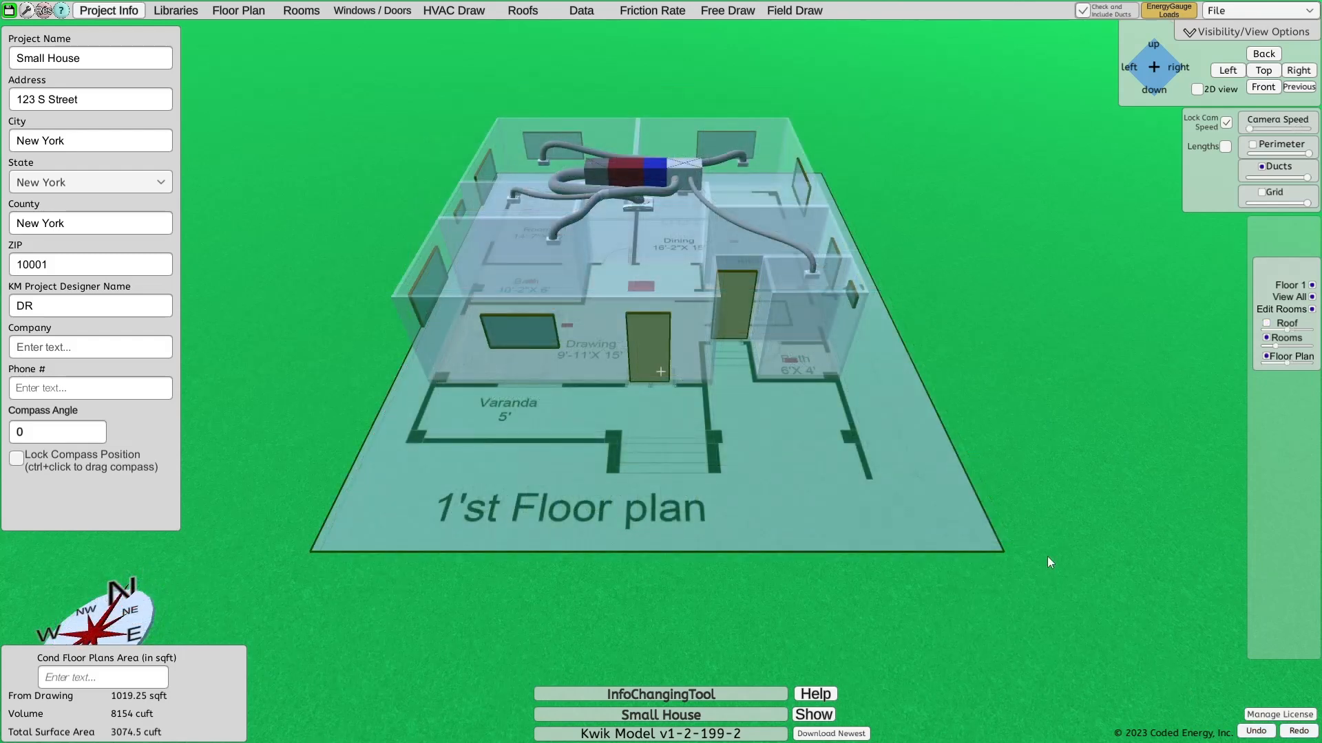